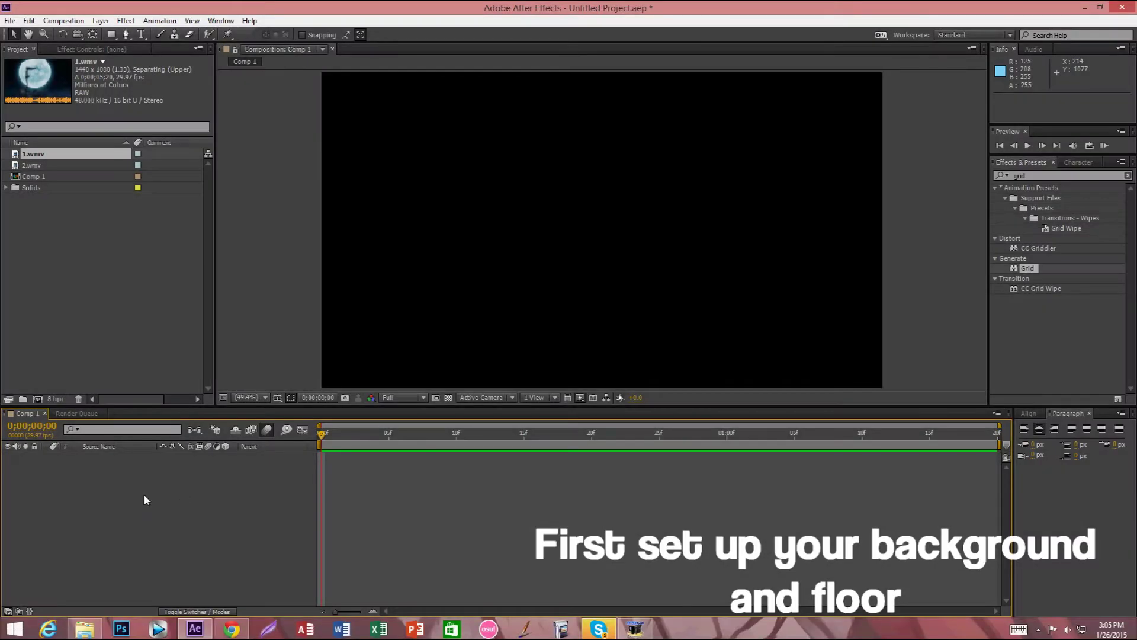
Create a pale blue solid as the composition background.
right_click(144, 495)
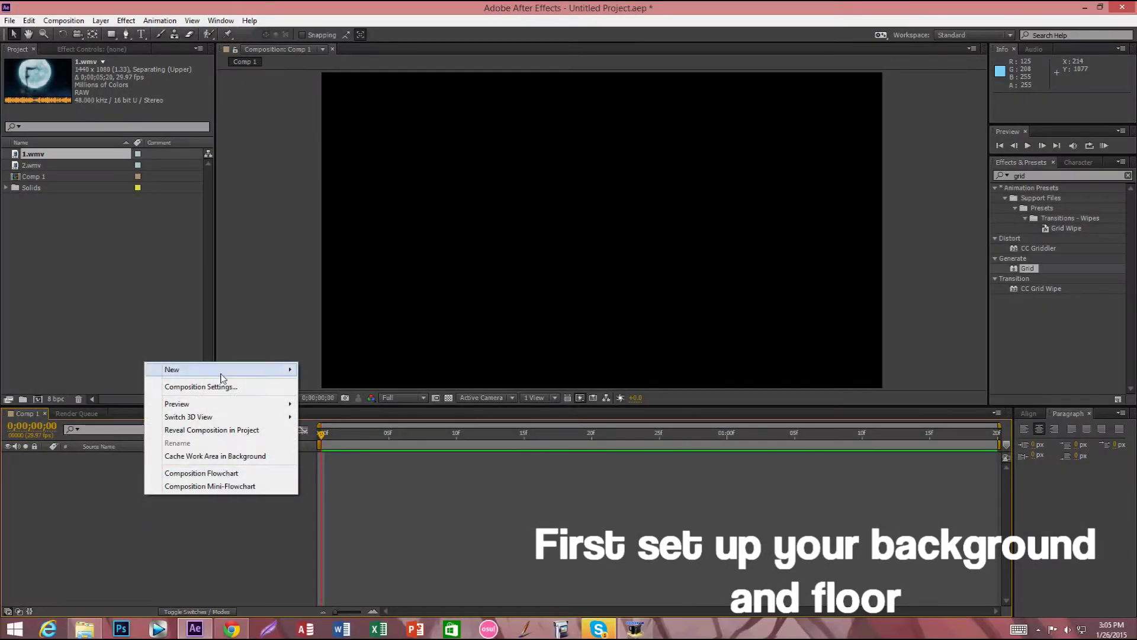
mouse_move(221, 369)
left_click(321, 399)
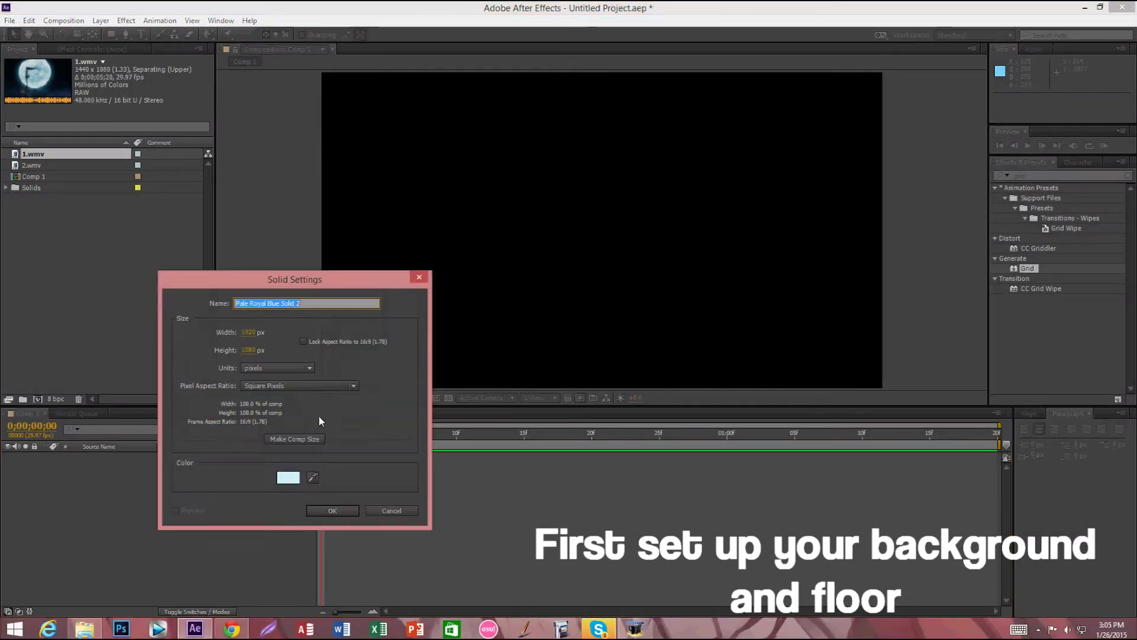
left_click(332, 511)
Create a second solid in a deeper medium blue.
right_click(133, 510)
mouse_move(182, 392)
left_click(317, 414)
left_click(287, 472)
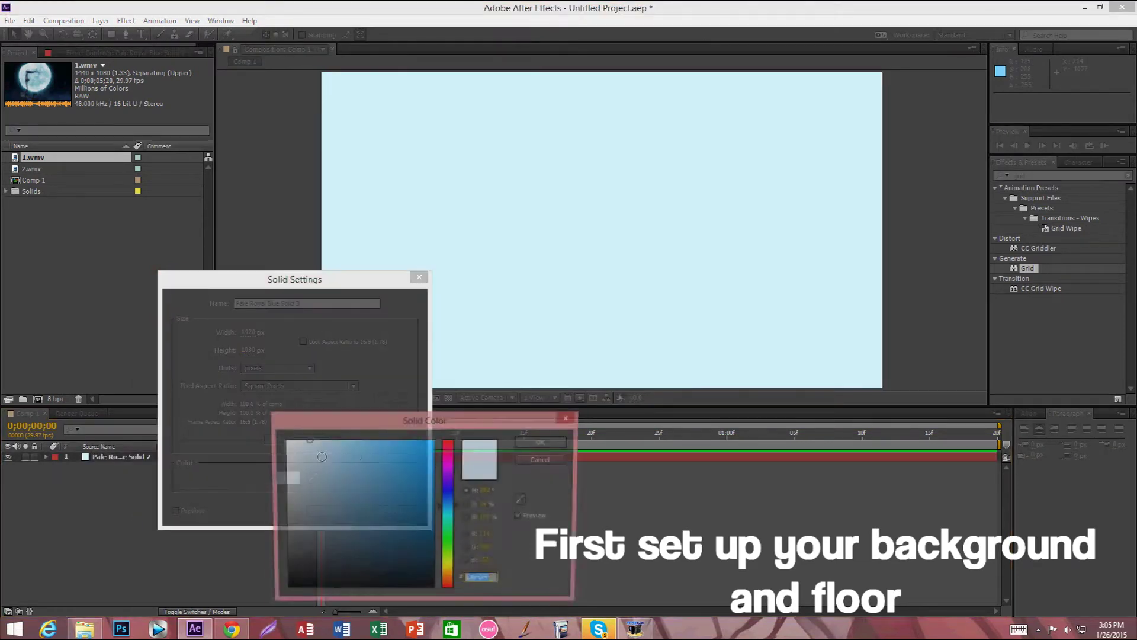
left_click_drag(336, 453, 335, 440)
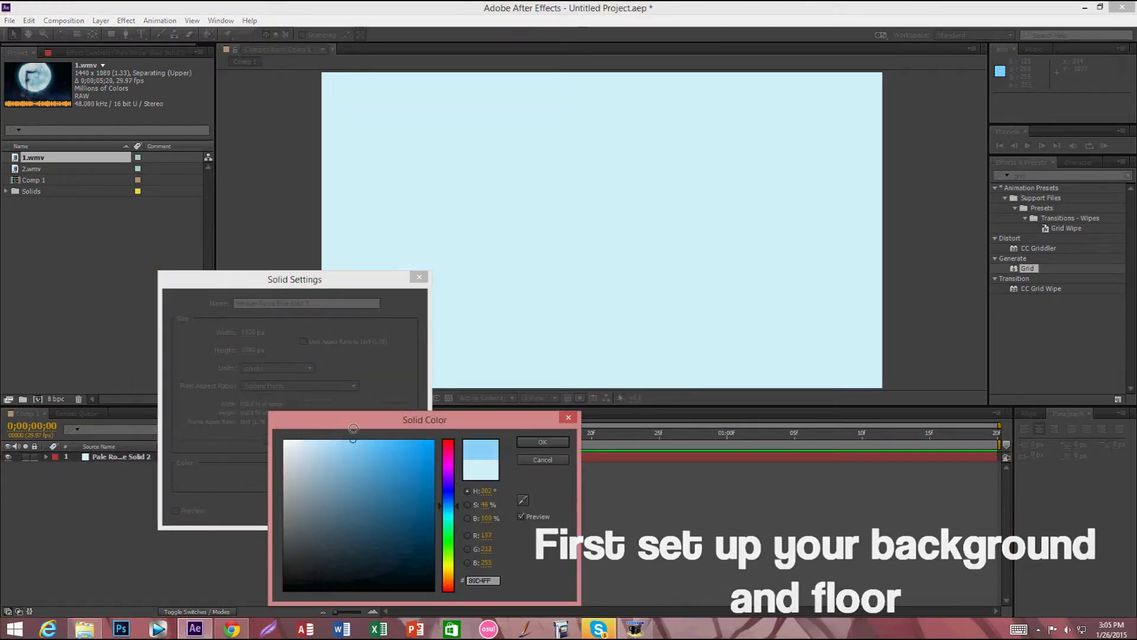
left_click(559, 442)
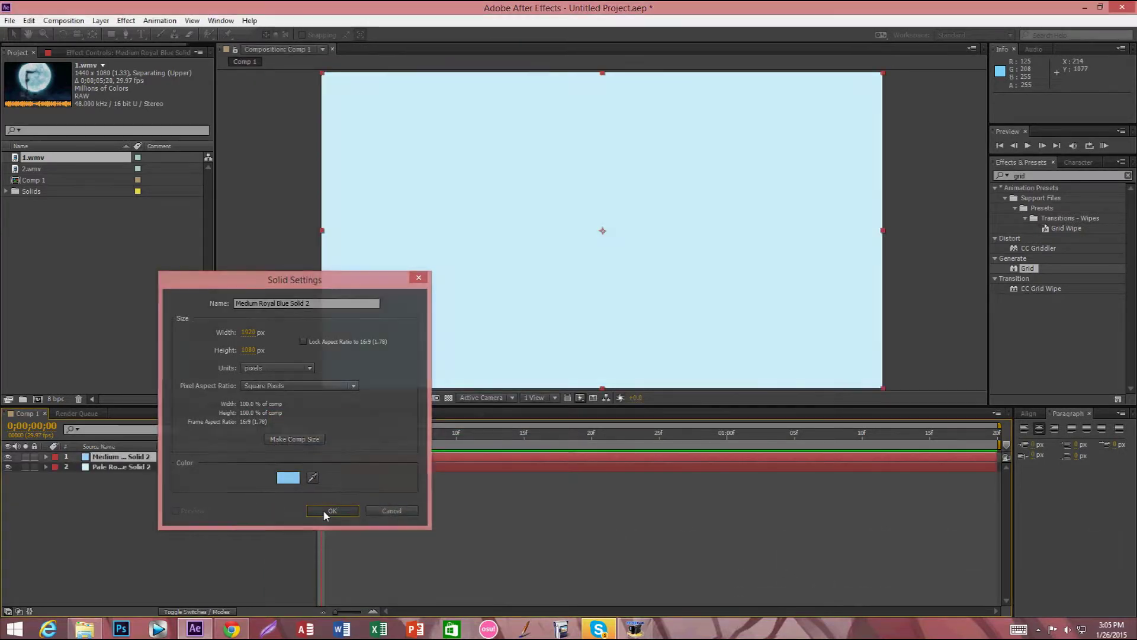
left_click(325, 510)
Lower the medium blue solid's Position so it forms the floor.
left_click(123, 462)
key("p")
left_click_drag(190, 467, 576, 459)
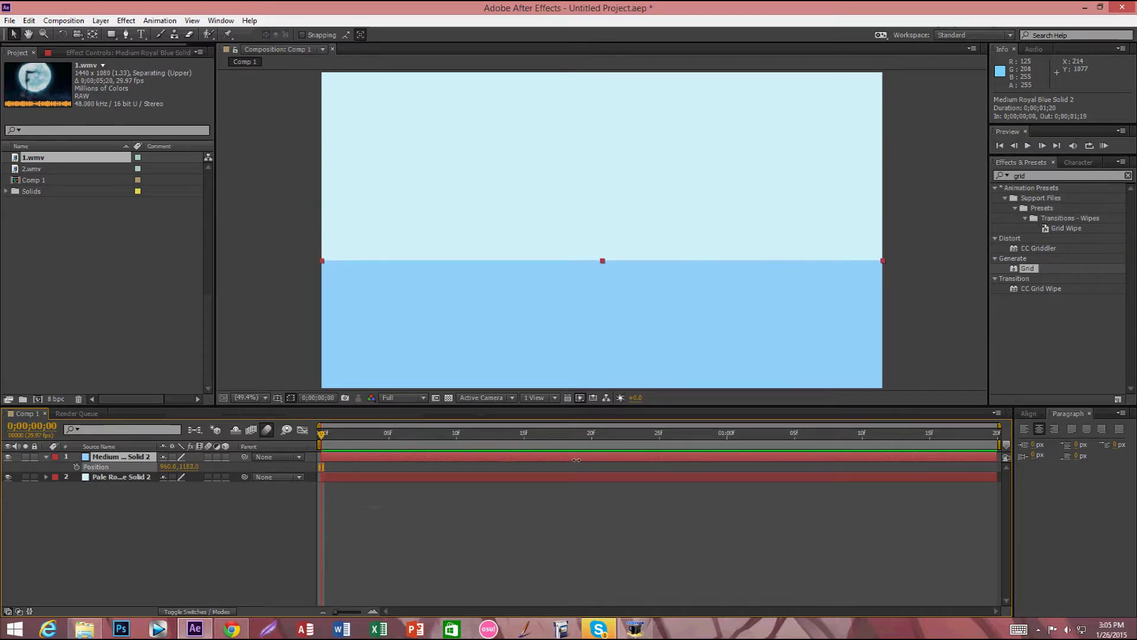
left_click(116, 527)
Add an adjustment layer and apply the SexyColoring2 preset to it.
right_click(115, 527)
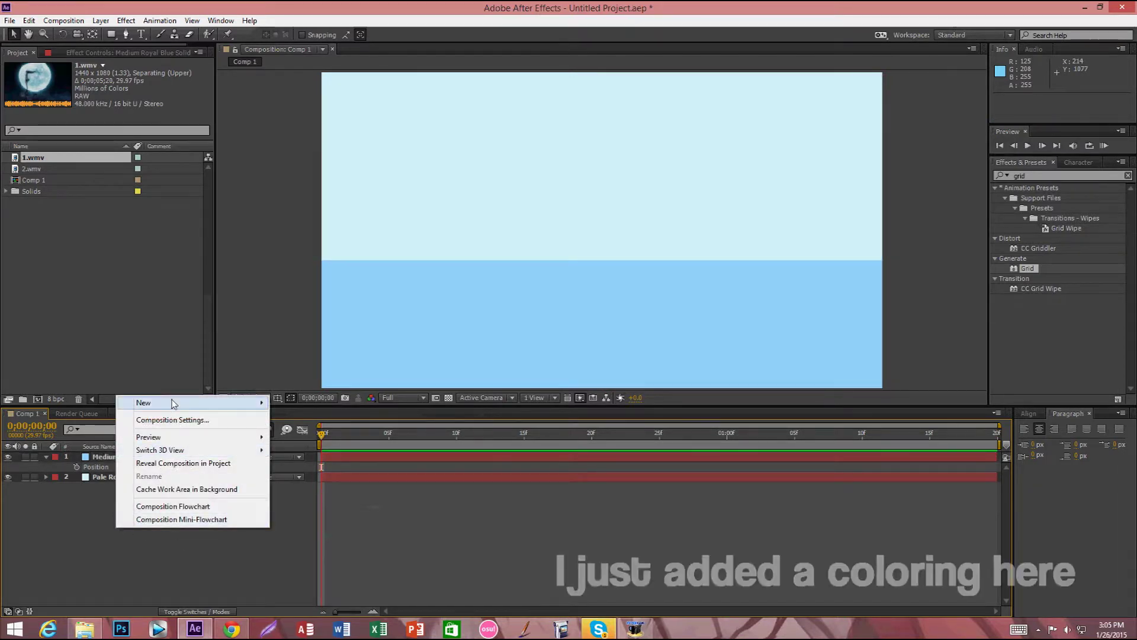
mouse_move(173, 403)
left_click(368, 498)
left_click(1040, 176)
type("sexy")
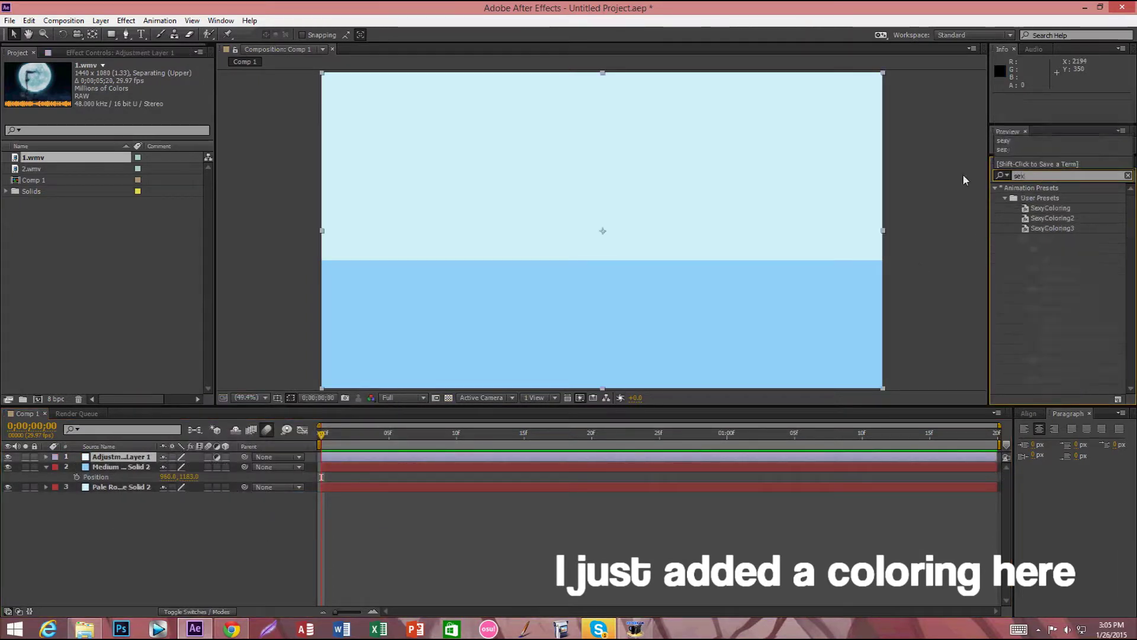
double_click(1051, 218)
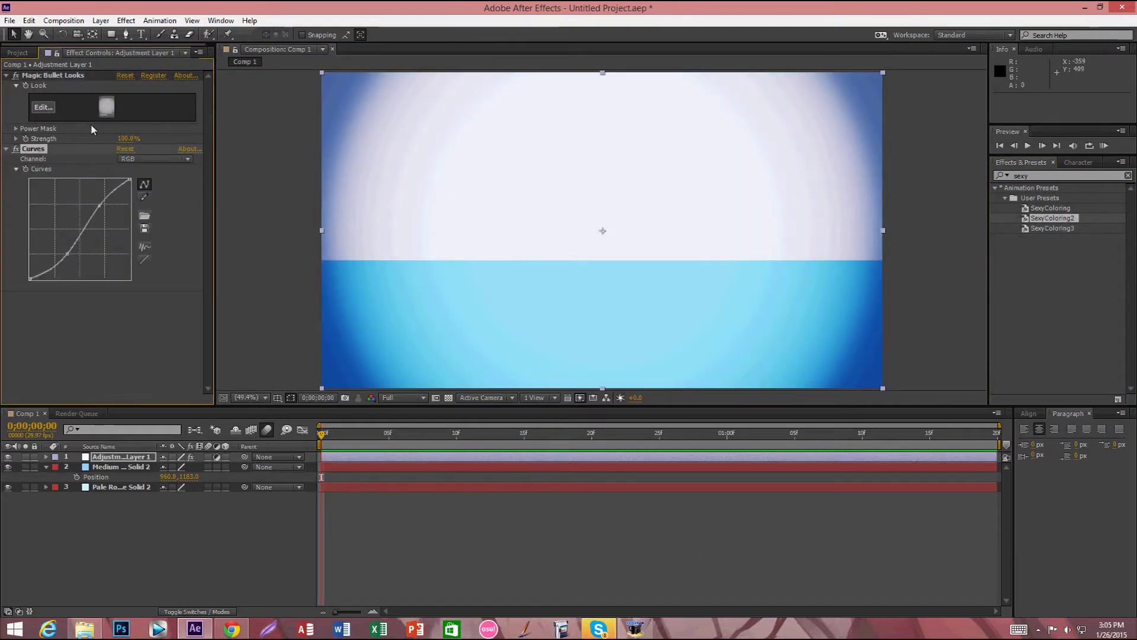
Set Magic Bullet Looks strength to 50% and reset Curves to a straight line.
left_click_drag(127, 140, 122, 144)
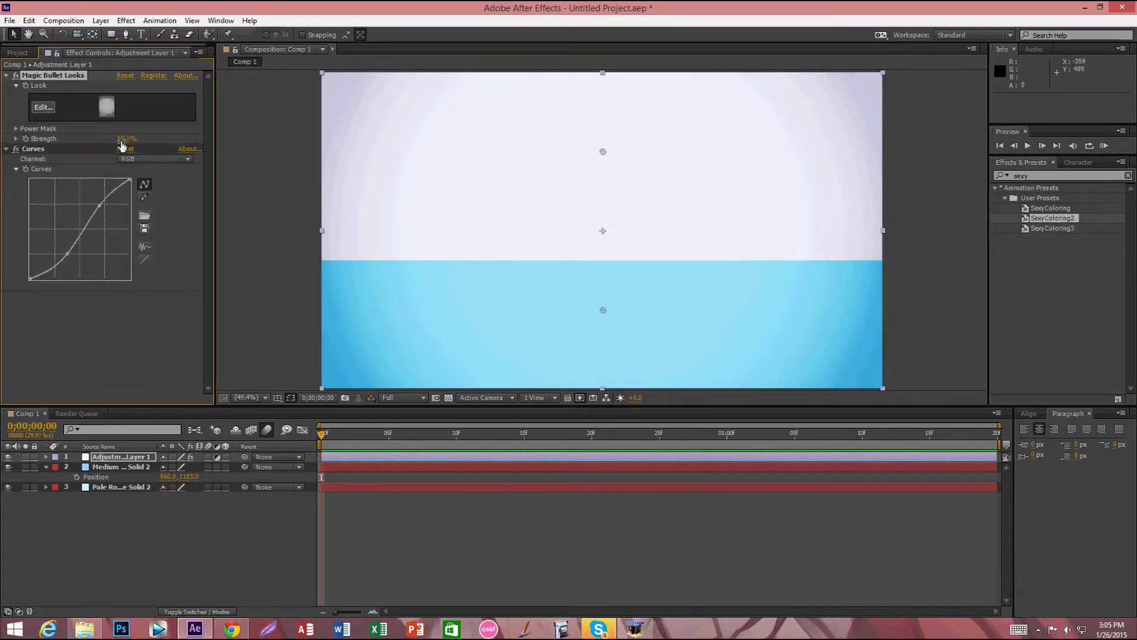
left_click(66, 253)
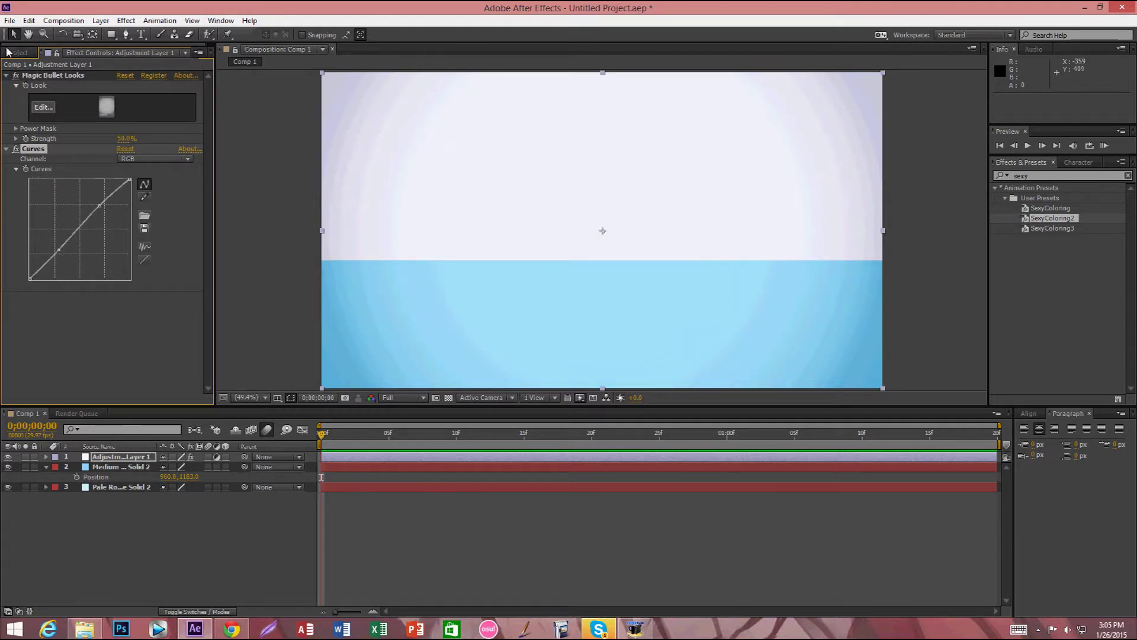
left_click(10, 54)
left_click(45, 158)
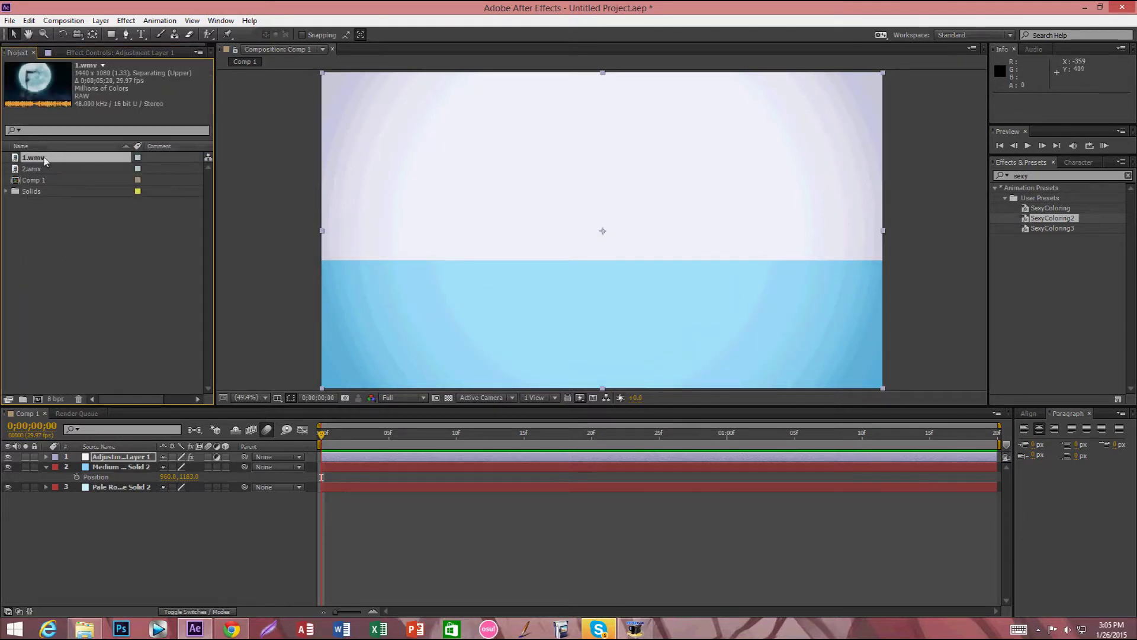
Place 1.wmv below the adjustment layer, scale it to 50% and make it 3D.
left_click_drag(33, 160, 148, 464)
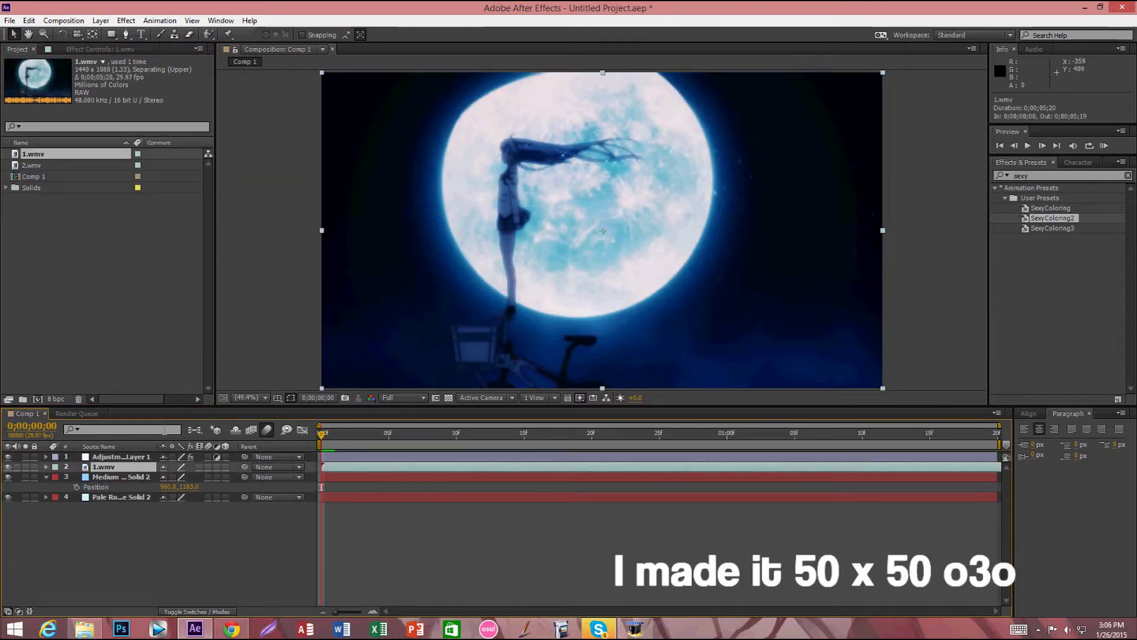
key("s")
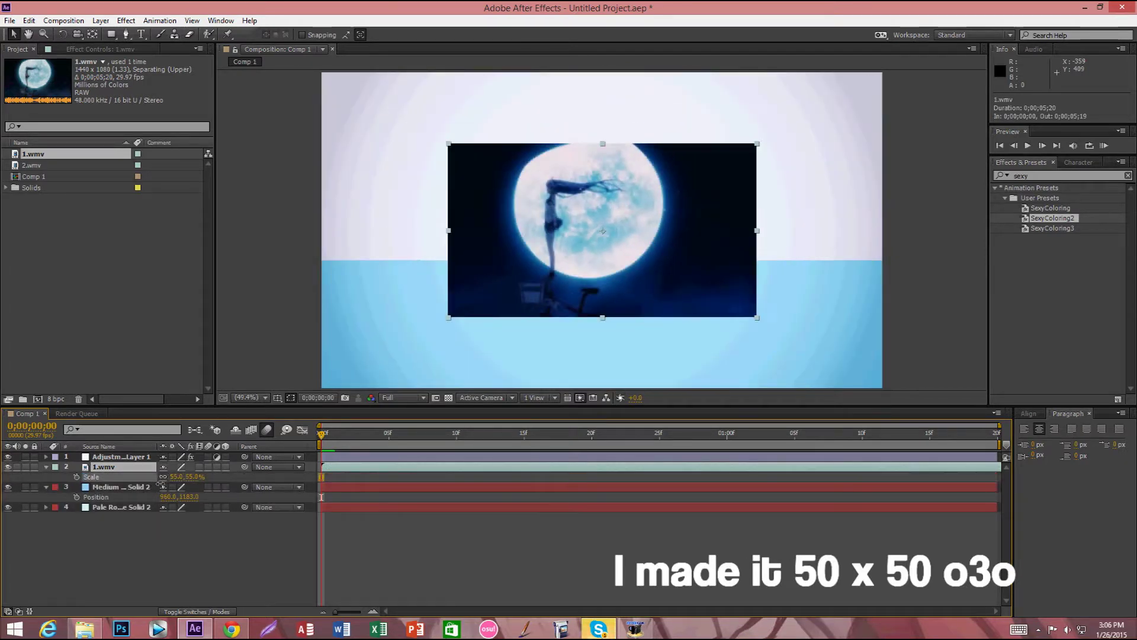
key("Return")
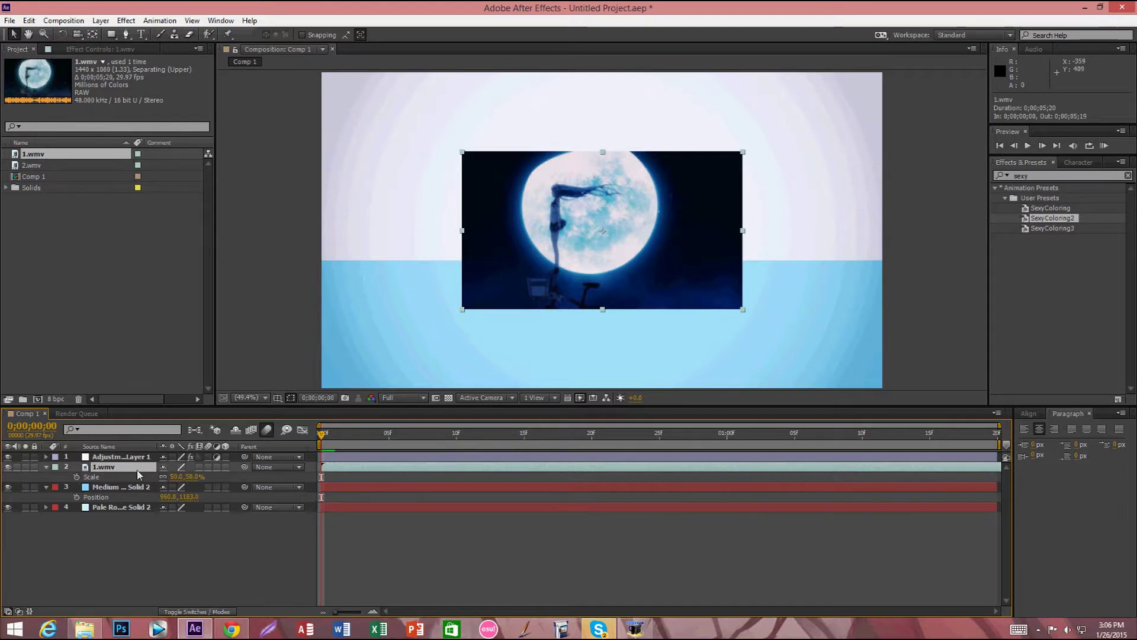
left_click(225, 467)
left_click(47, 467)
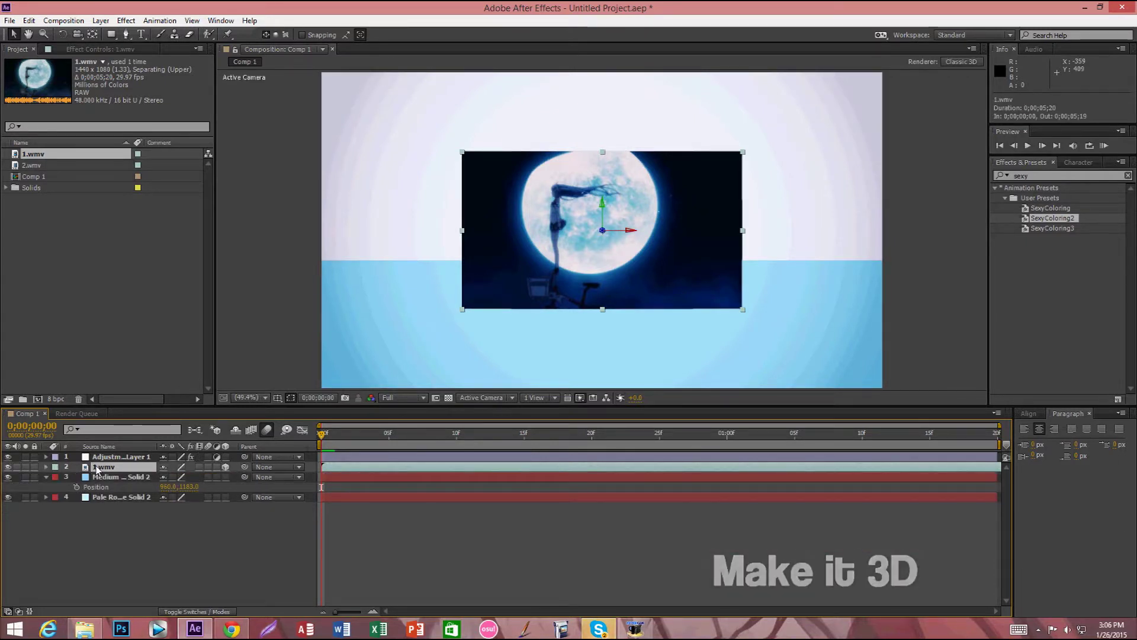
left_click(995, 185)
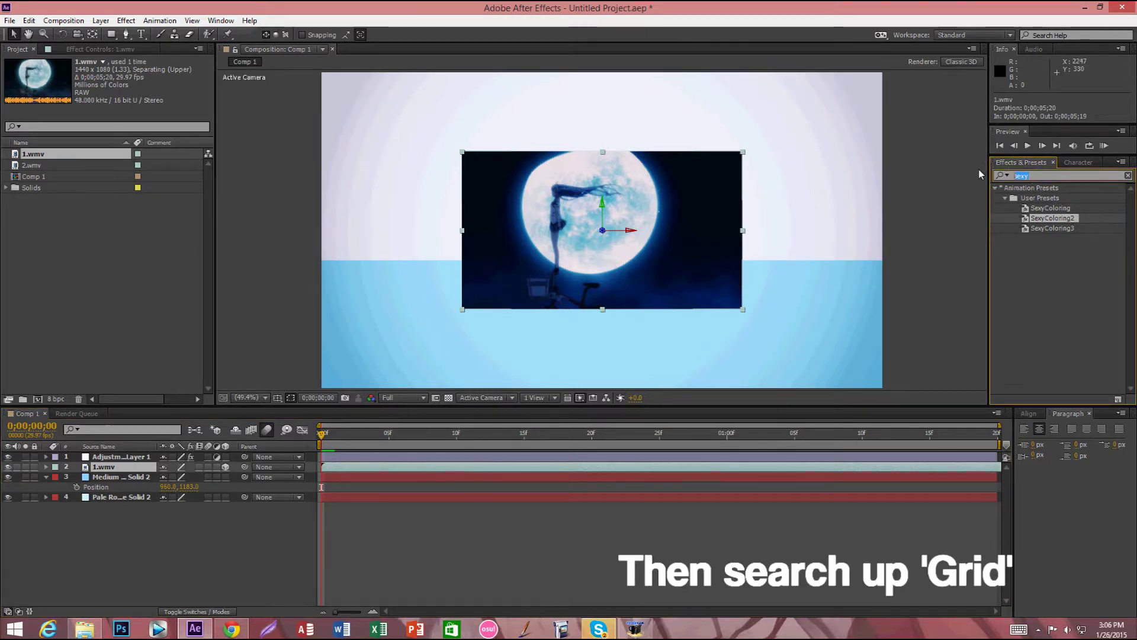
Apply the Grid effect to 1.wmv with Normal blending and a light blue colour.
type("grid")
double_click(1028, 269)
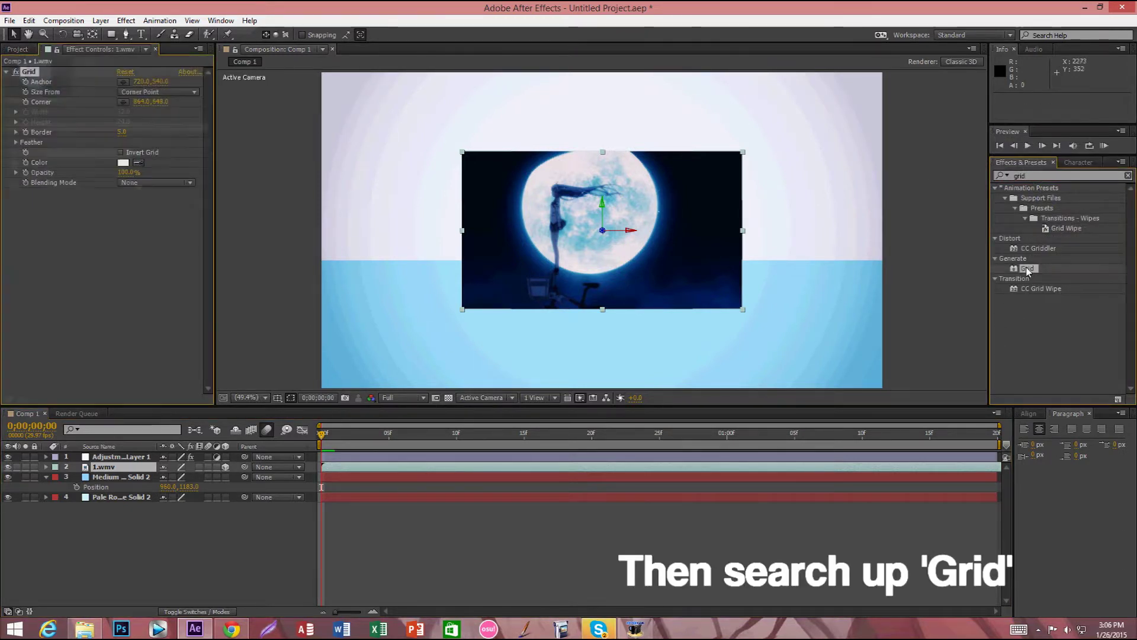
left_click(148, 184)
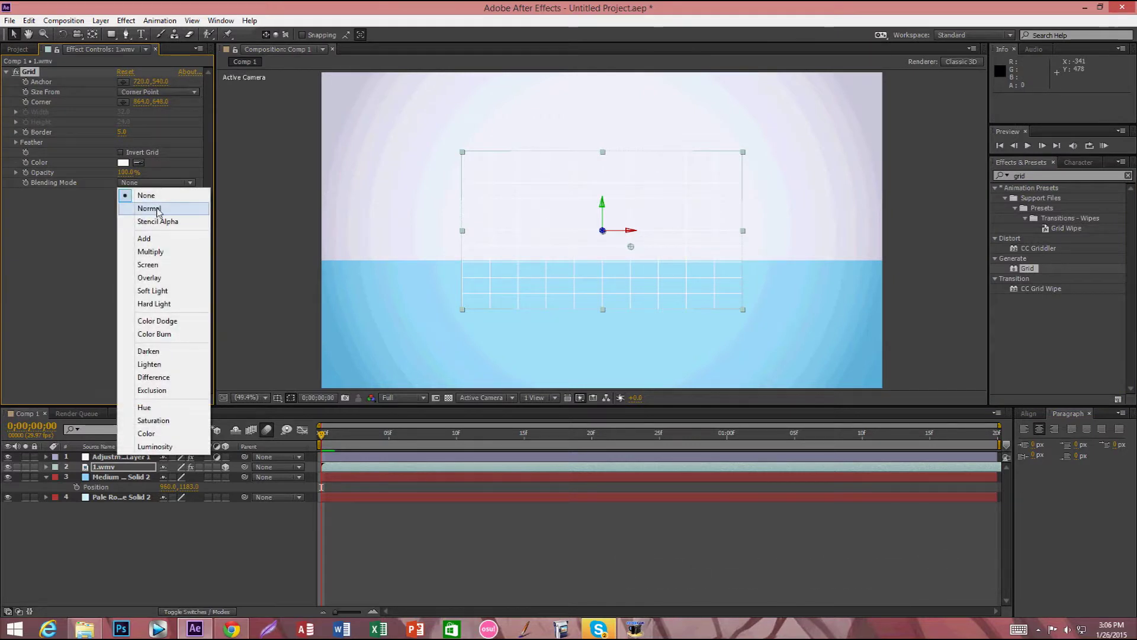
left_click(149, 207)
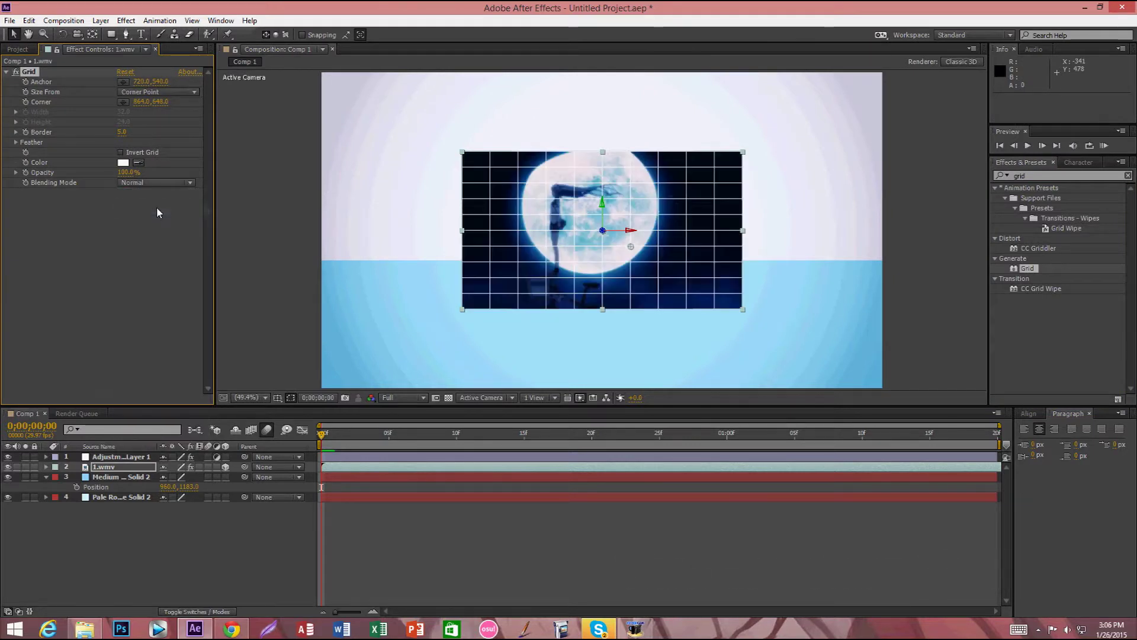
left_click(123, 163)
left_click(448, 508)
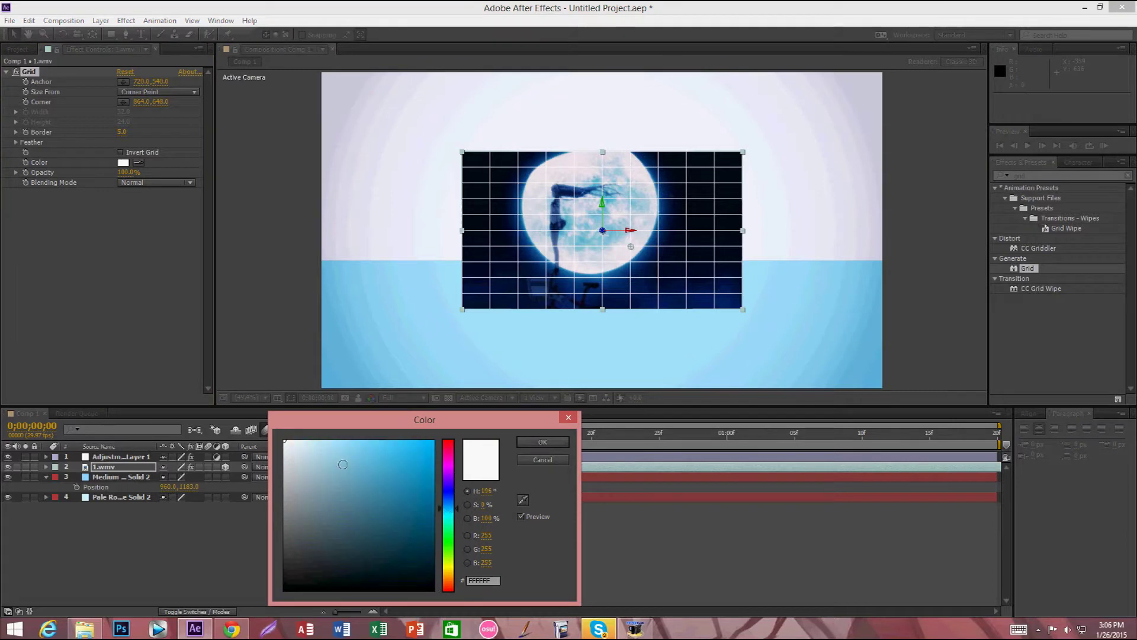
left_click_drag(360, 446, 361, 425)
left_click(537, 443)
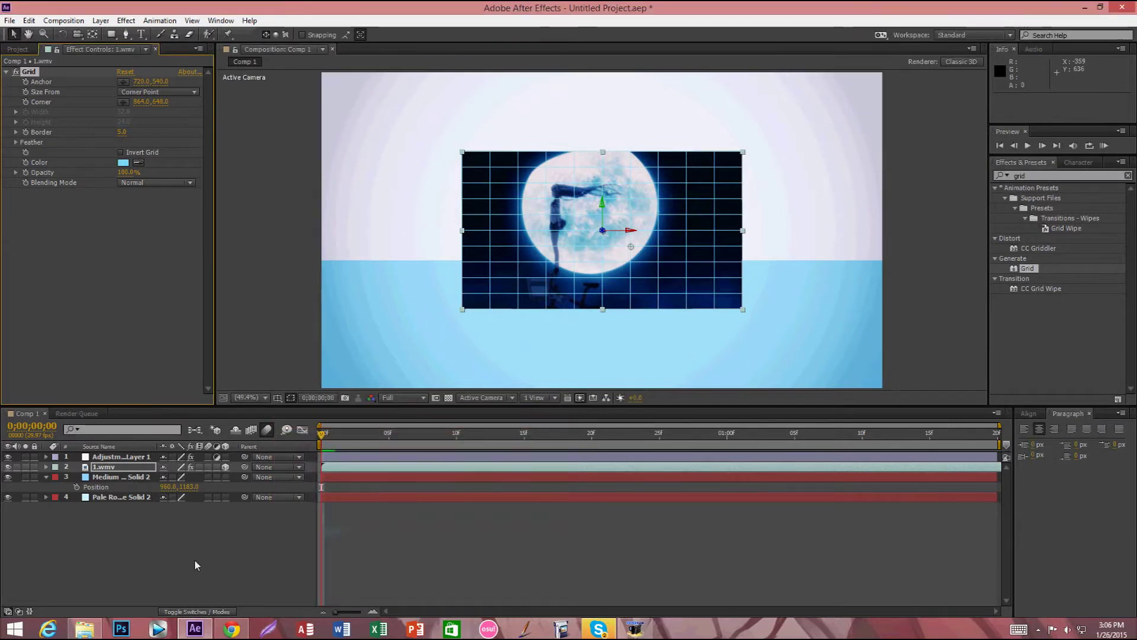
left_click(195, 560)
right_click(122, 465)
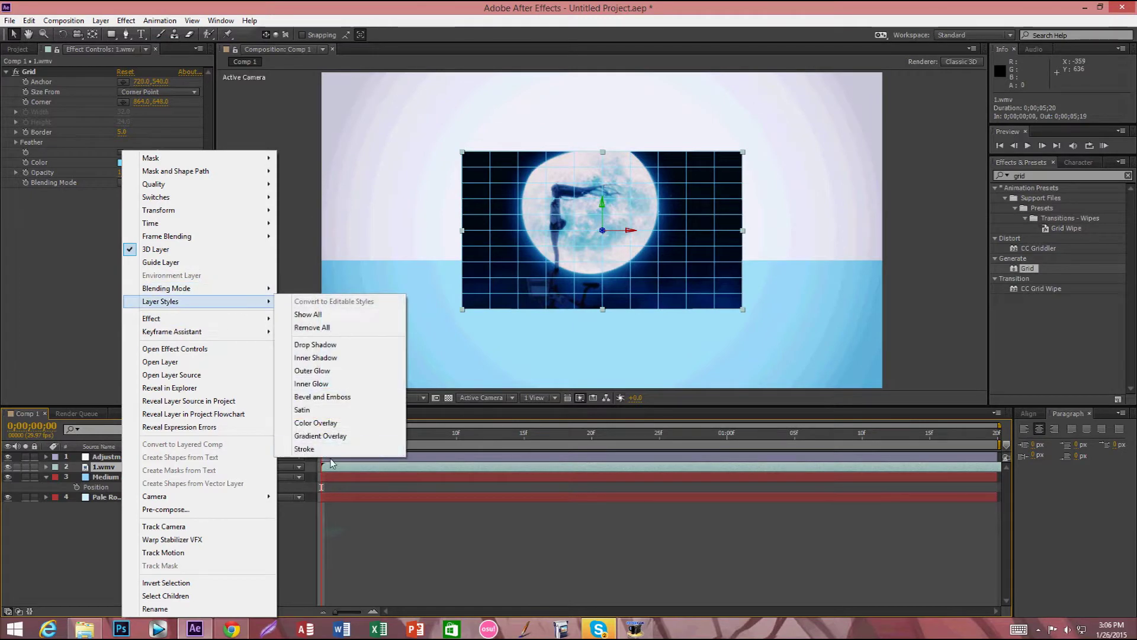
Add a Stroke layer style to the 1.wmv layer.
left_click(317, 455)
right_click(128, 465)
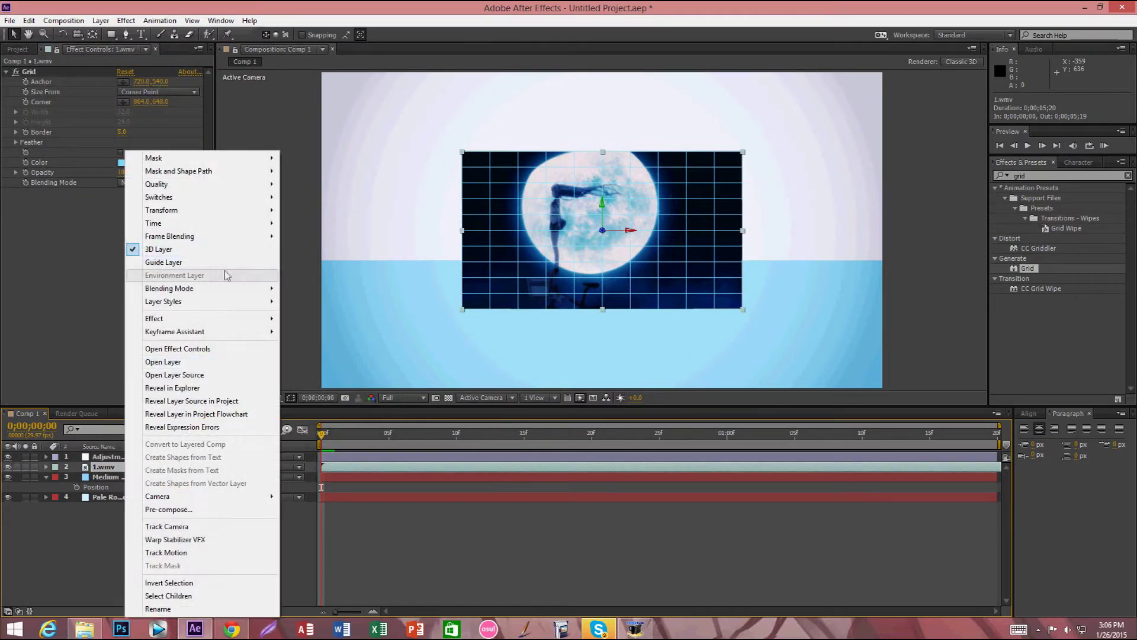
mouse_move(224, 303)
left_click(359, 449)
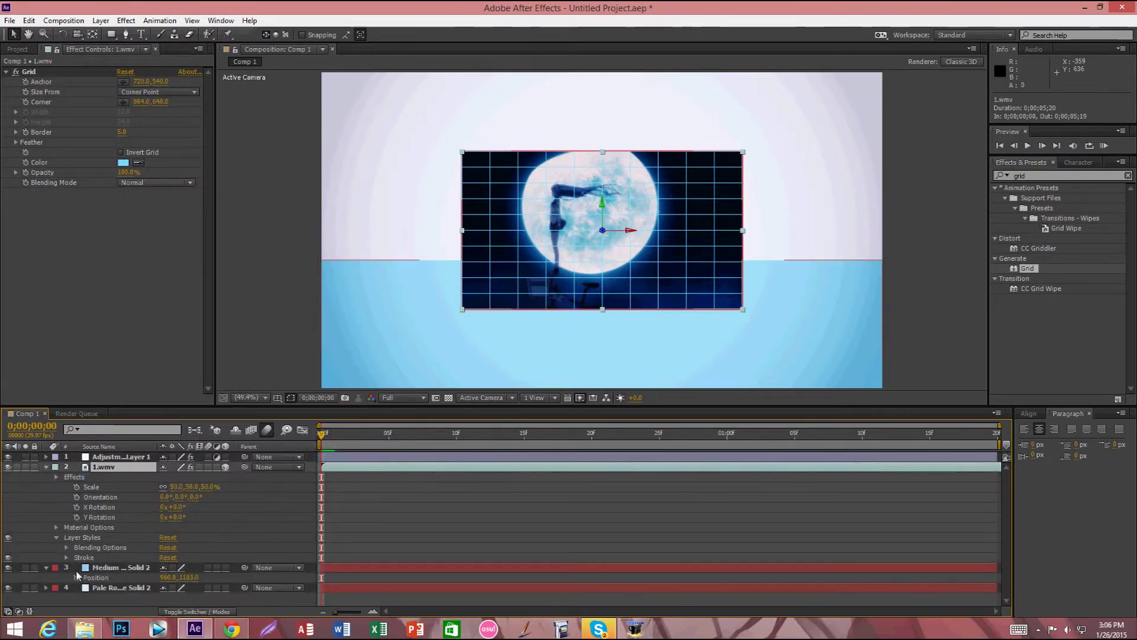
Set the stroke colour to a vivid blue and its size to 10.
left_click(166, 571)
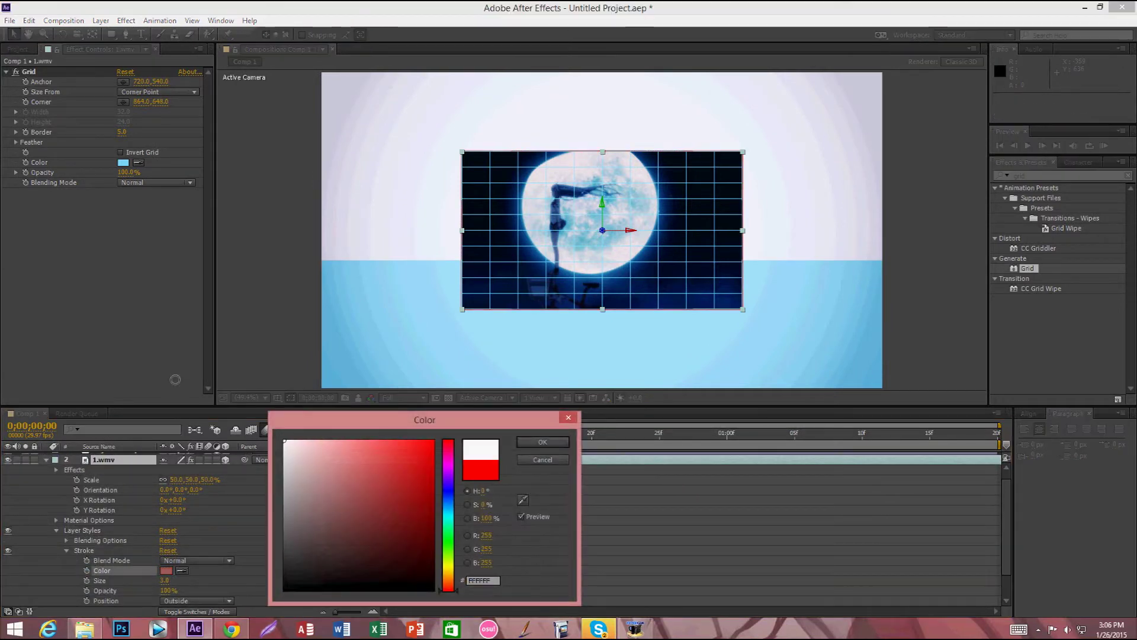
left_click(522, 499)
left_click(346, 383)
left_click_drag(385, 500, 403, 521)
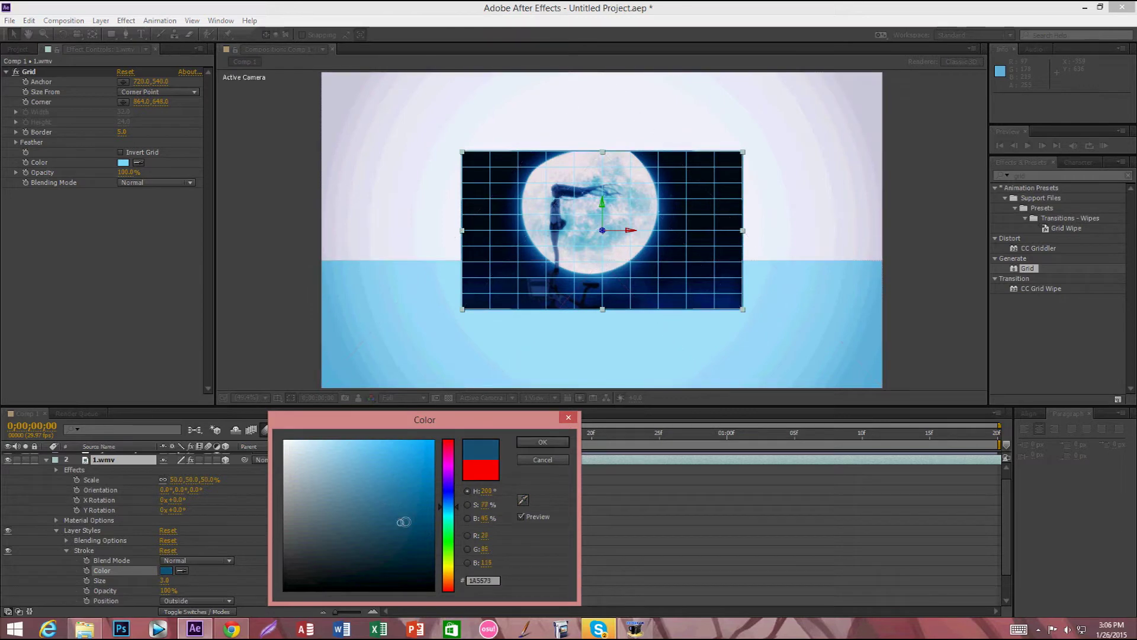
left_click(542, 442)
key("Return")
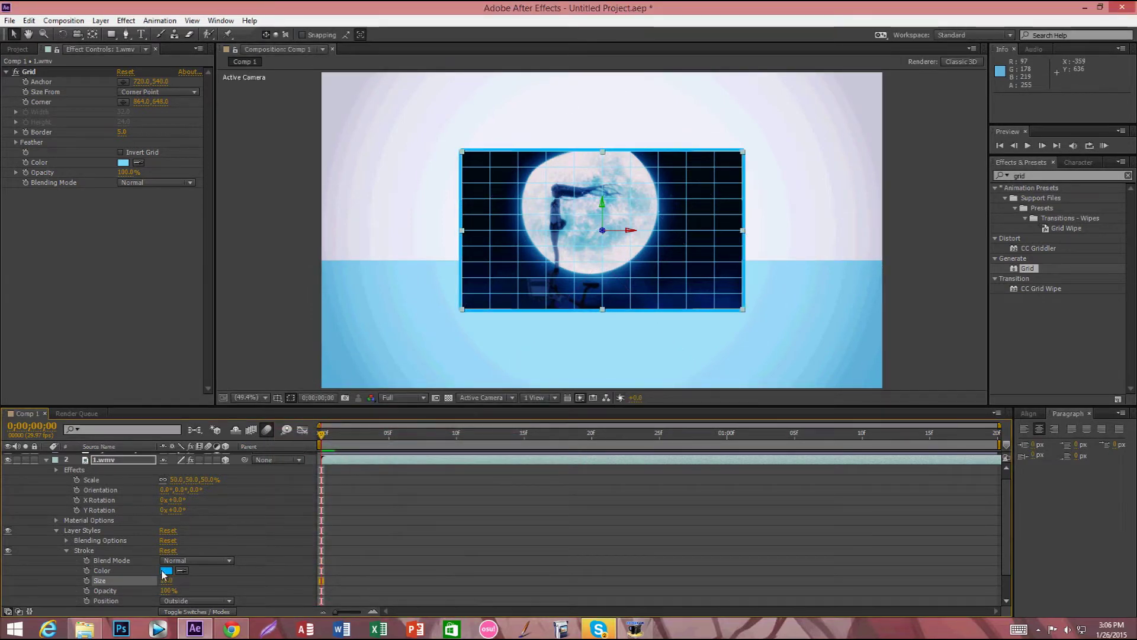
key("ctrl+alt+y")
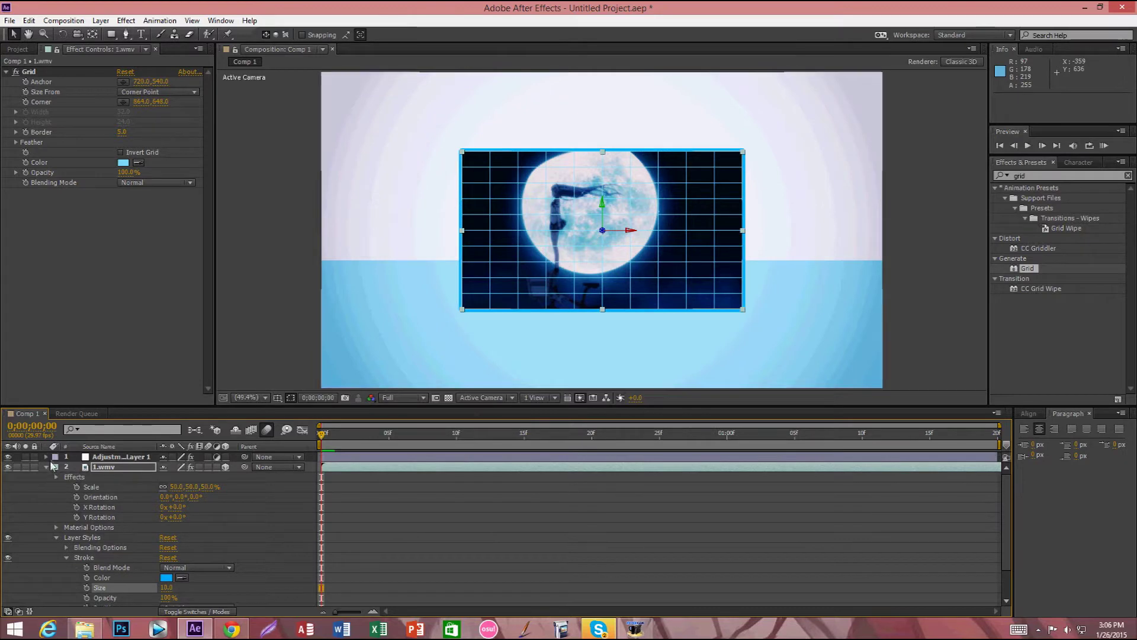
left_click(47, 467)
right_click(114, 530)
Add Camera 1 with default settings and move it below the adjustment layer.
mouse_move(172, 405)
left_click(382, 462)
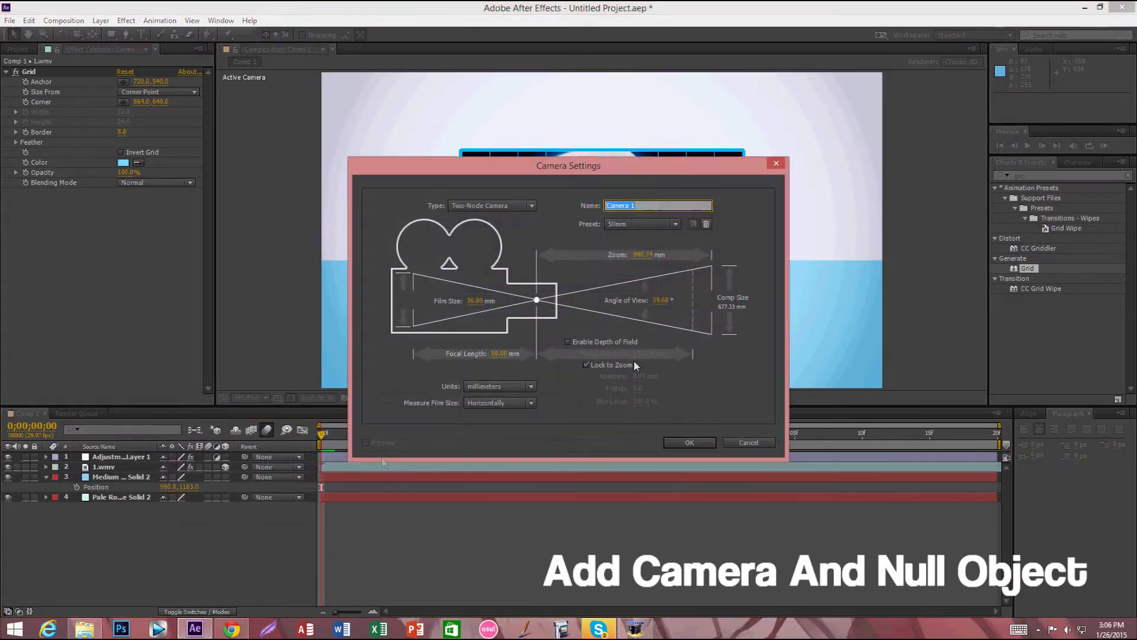
left_click(688, 443)
left_click_drag(105, 457, 107, 477)
Add a null object, place it next to the camera and hide it.
right_click(126, 549)
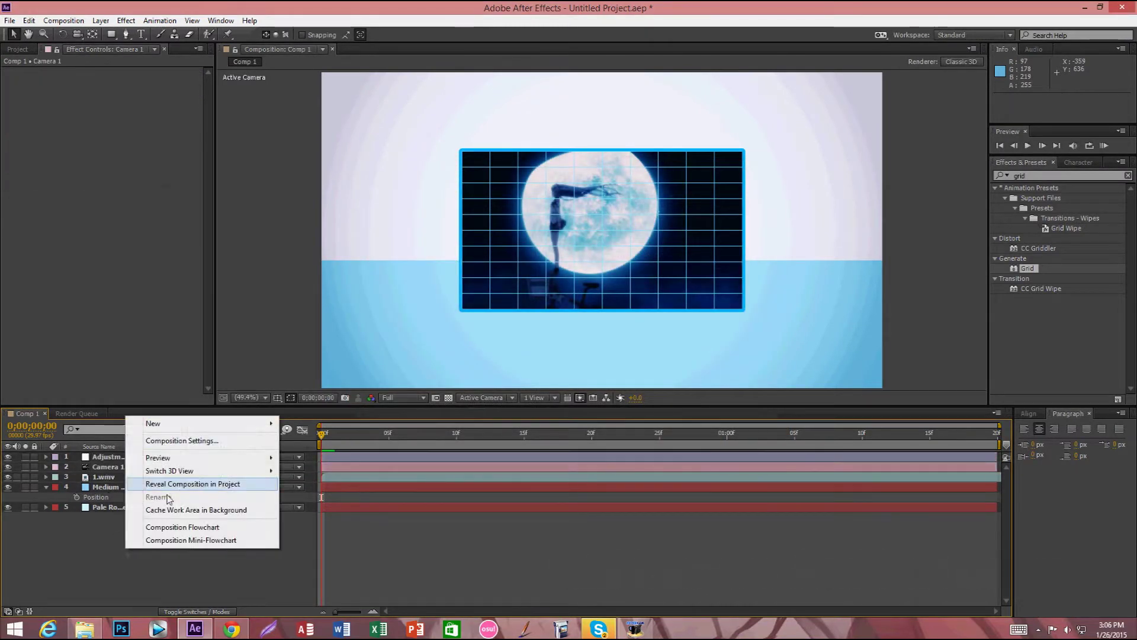
mouse_move(195, 424)
left_click(331, 492)
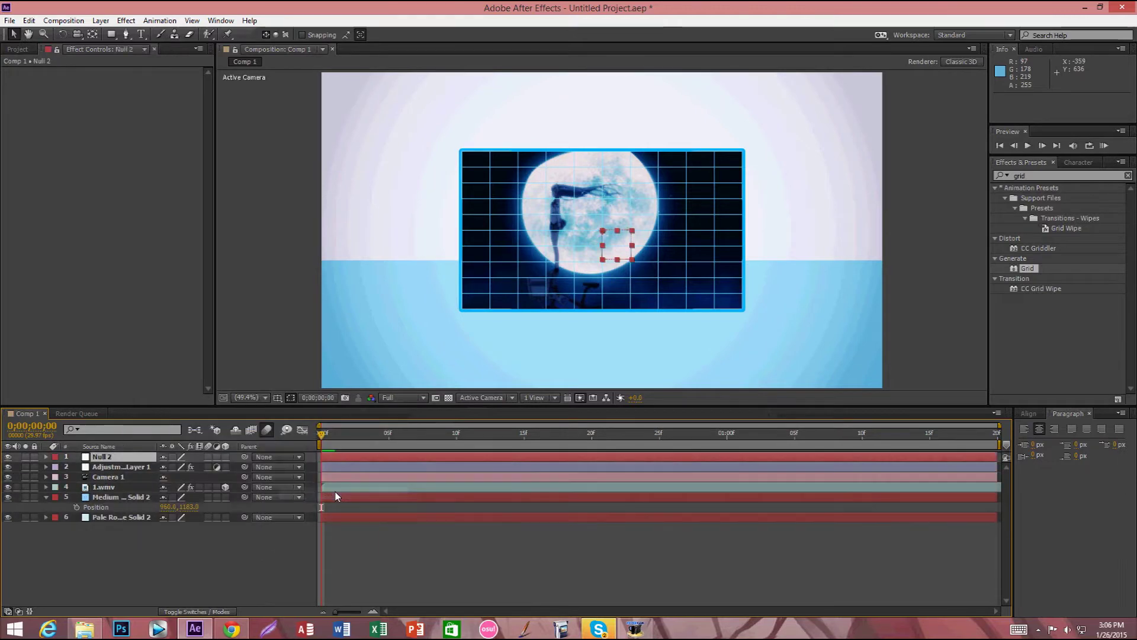
left_click_drag(107, 459, 108, 486)
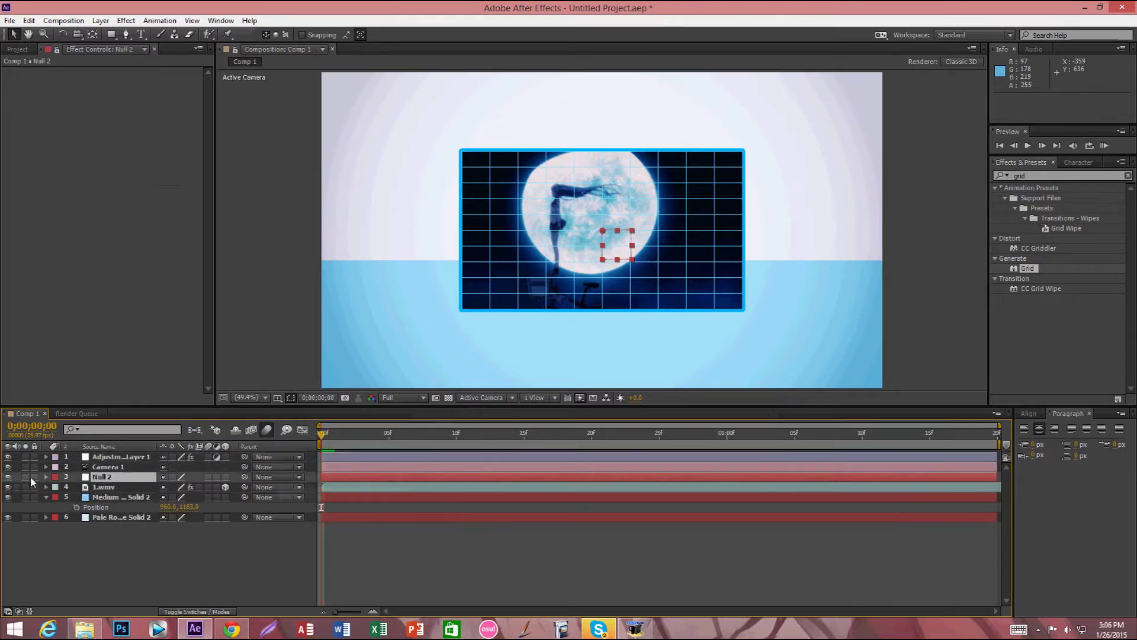
left_click(7, 476)
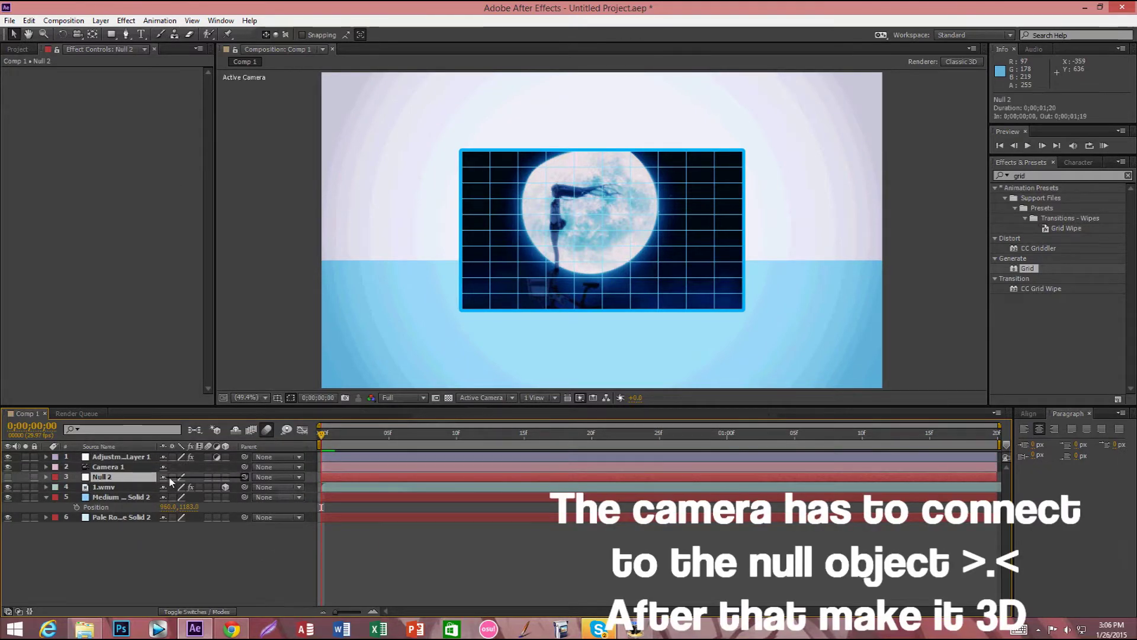
Parent Camera 1 to Null 2.
left_click_drag(171, 480, 245, 470)
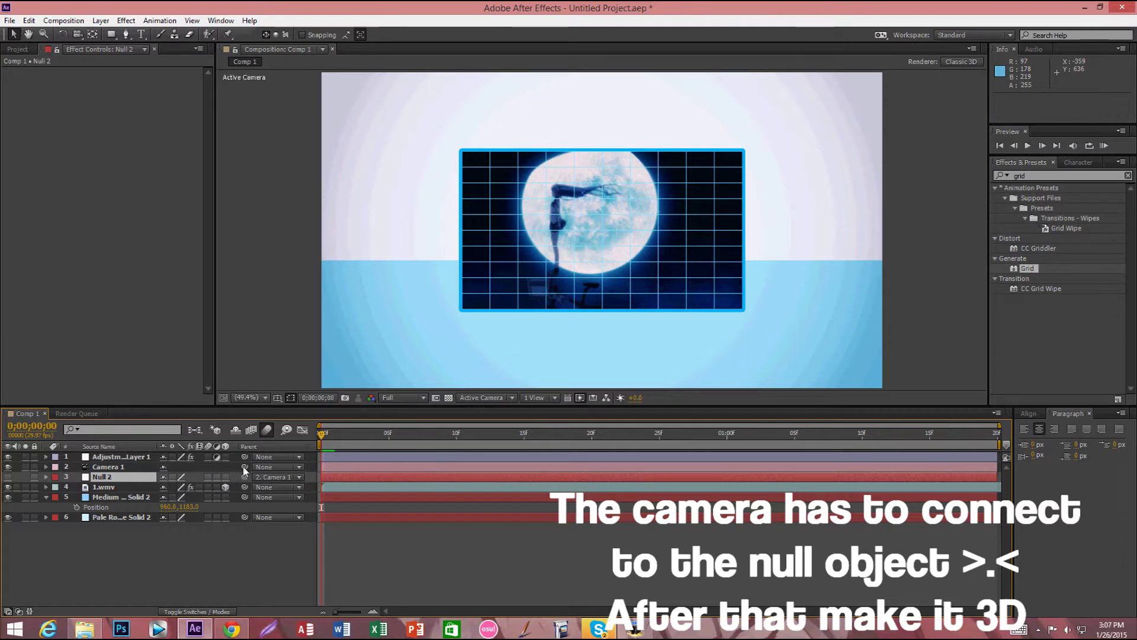
left_click(277, 476)
left_click(294, 490)
mouse_move(243, 467)
left_mouse_down()
mouse_move(152, 484)
mouse_move(108, 469)
left_mouse_up()
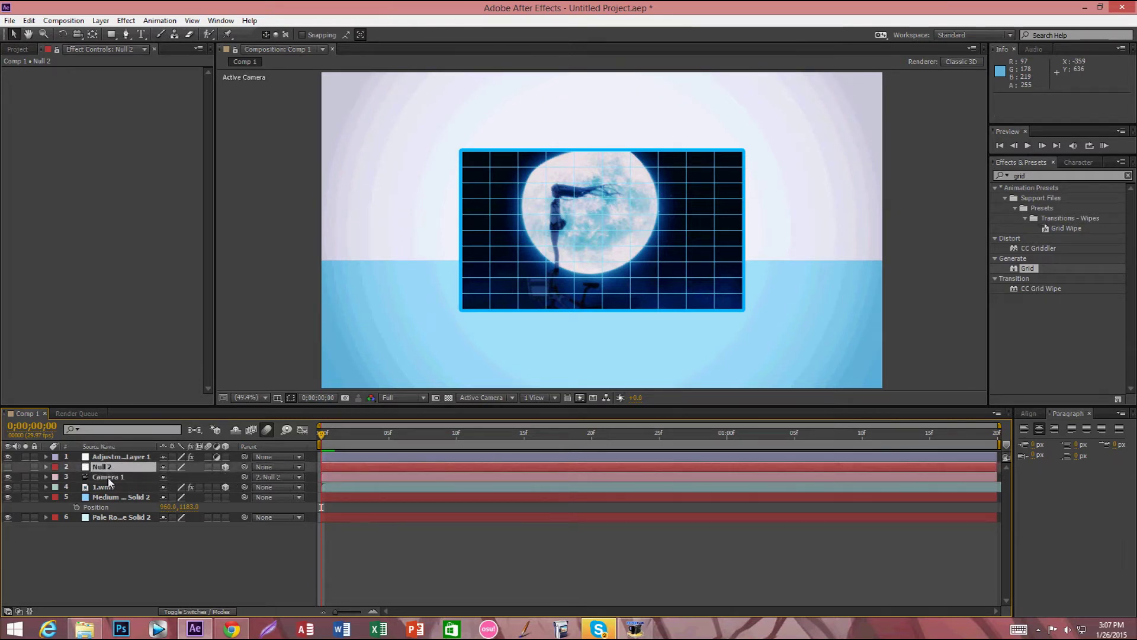
Duplicate 1.wmv, rotate the copy around Y and slide it to the right side.
left_click(119, 487)
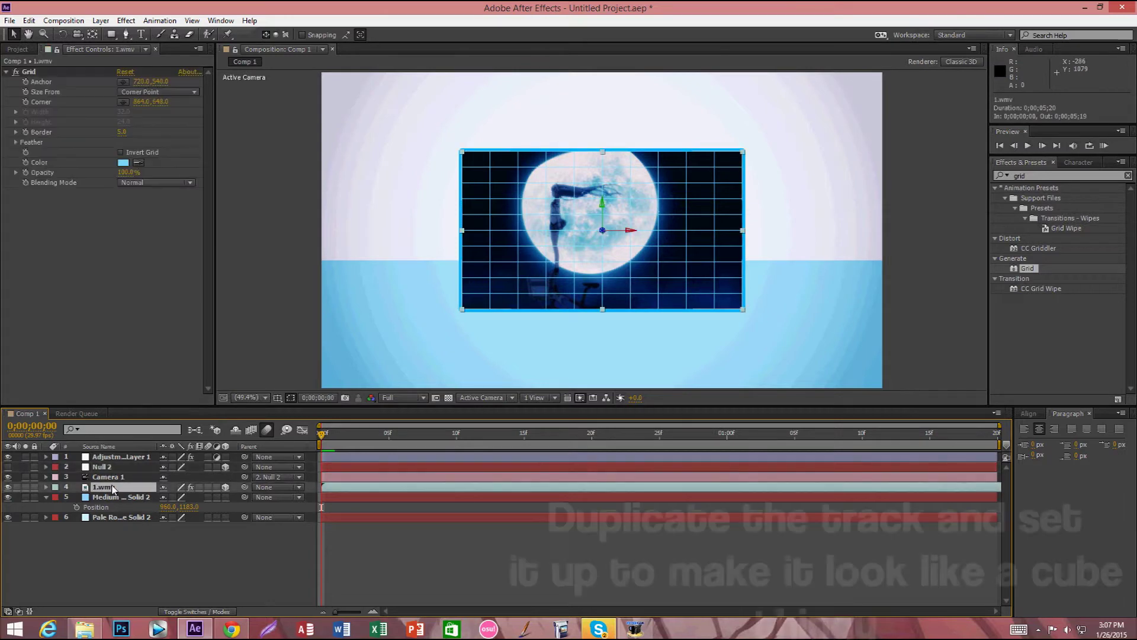
key("ctrl+d")
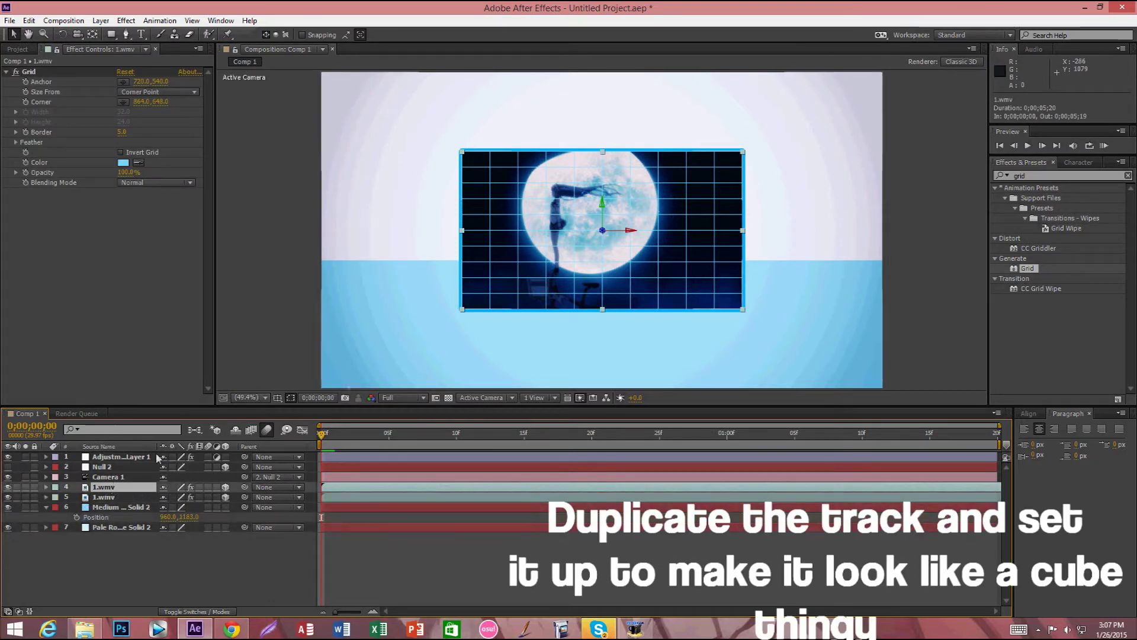
left_click(489, 398)
left_click(498, 551)
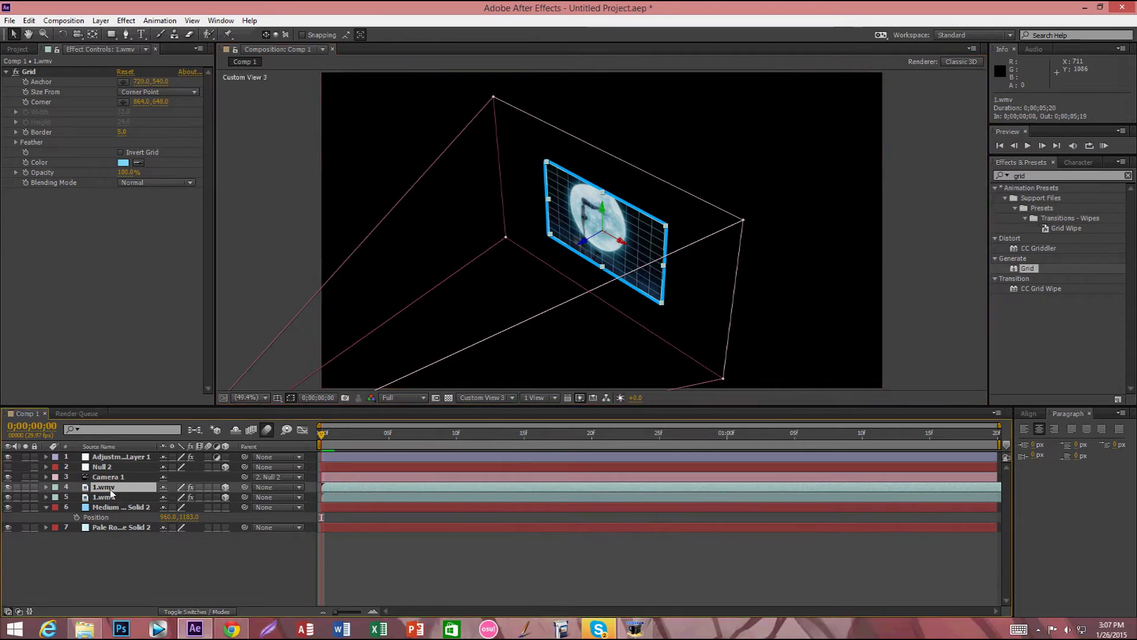
key("r")
left_click_drag(173, 517, 147, 522)
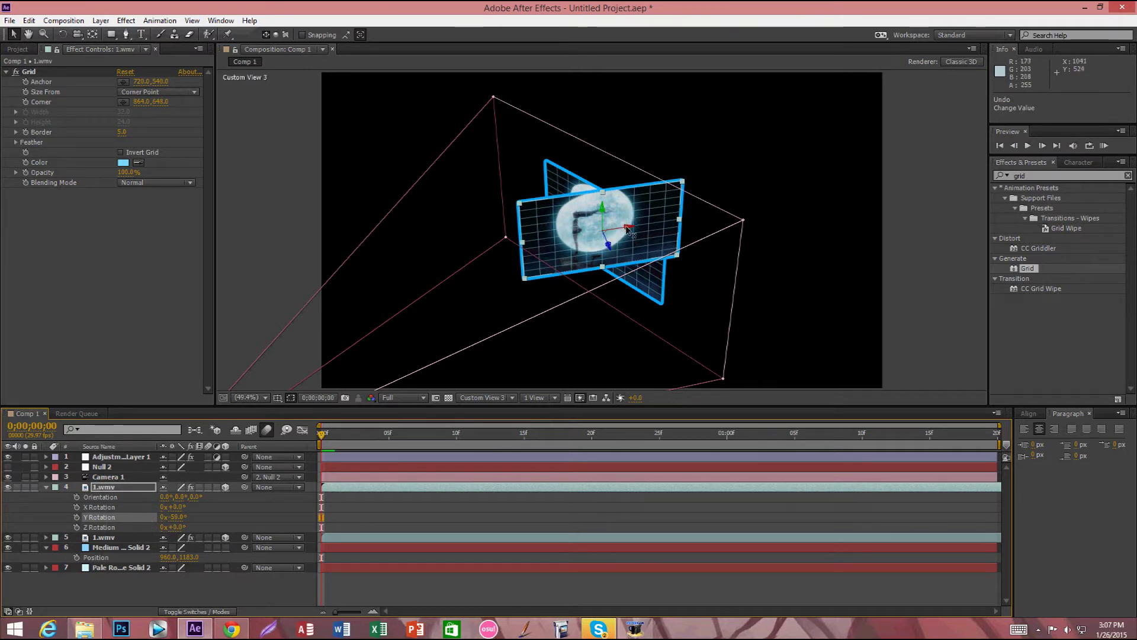
mouse_move(629, 231)
left_mouse_down()
mouse_move(712, 237)
mouse_move(777, 335)
mouse_move(749, 291)
mouse_move(805, 261)
left_mouse_up()
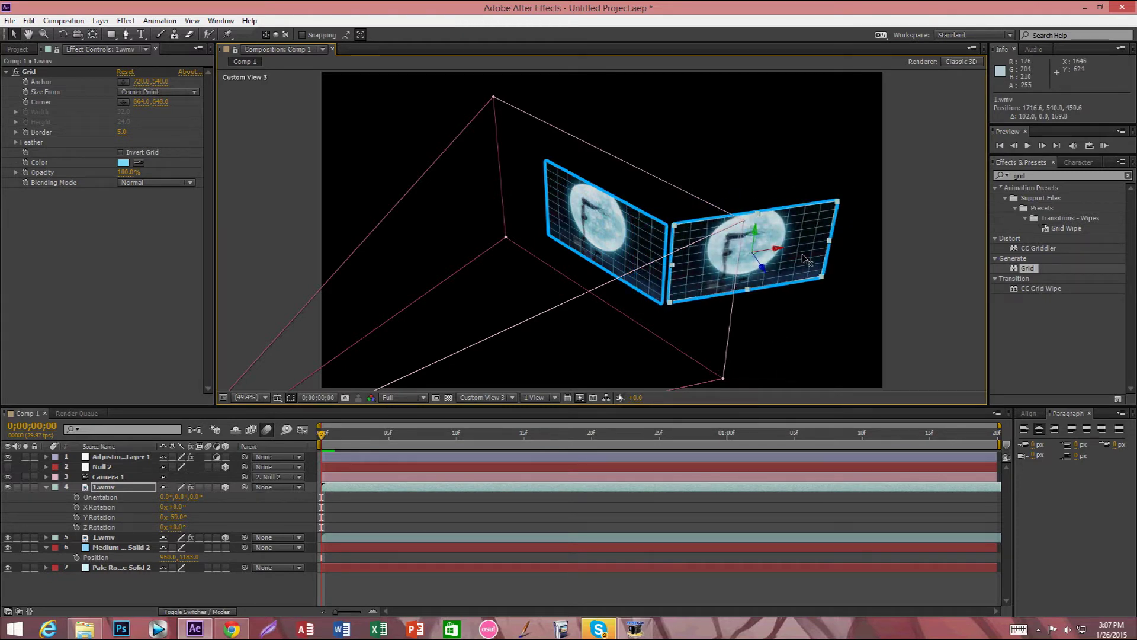
Turn the right panel to -67° Y rotation and push it back in depth.
left_click(476, 400)
left_click(489, 410)
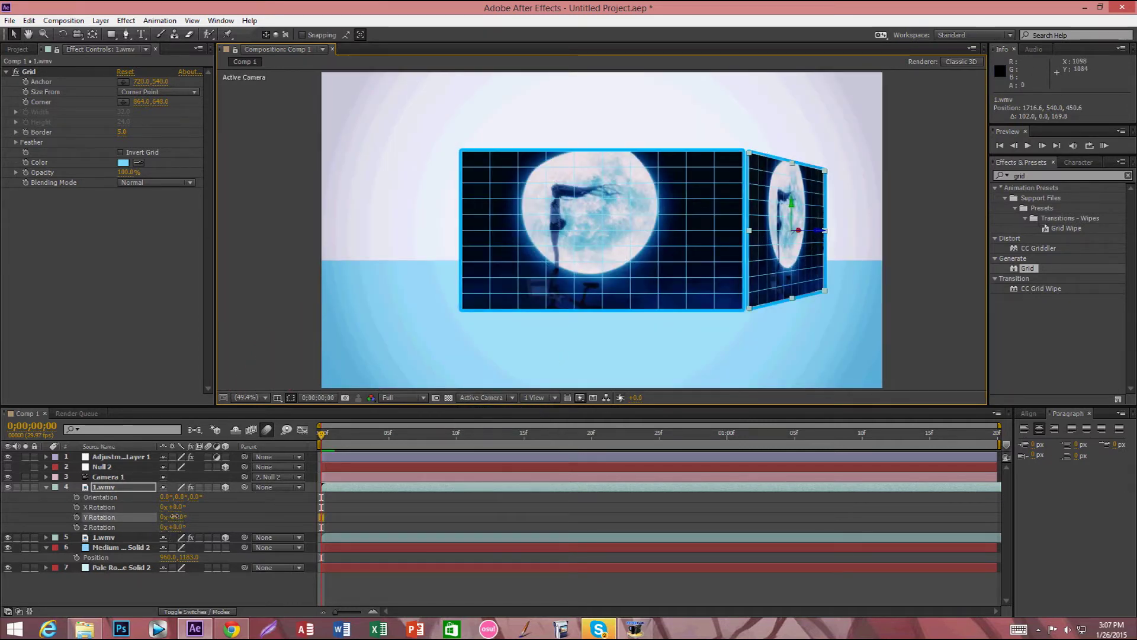
left_click_drag(174, 516, 155, 516)
left_click(474, 398)
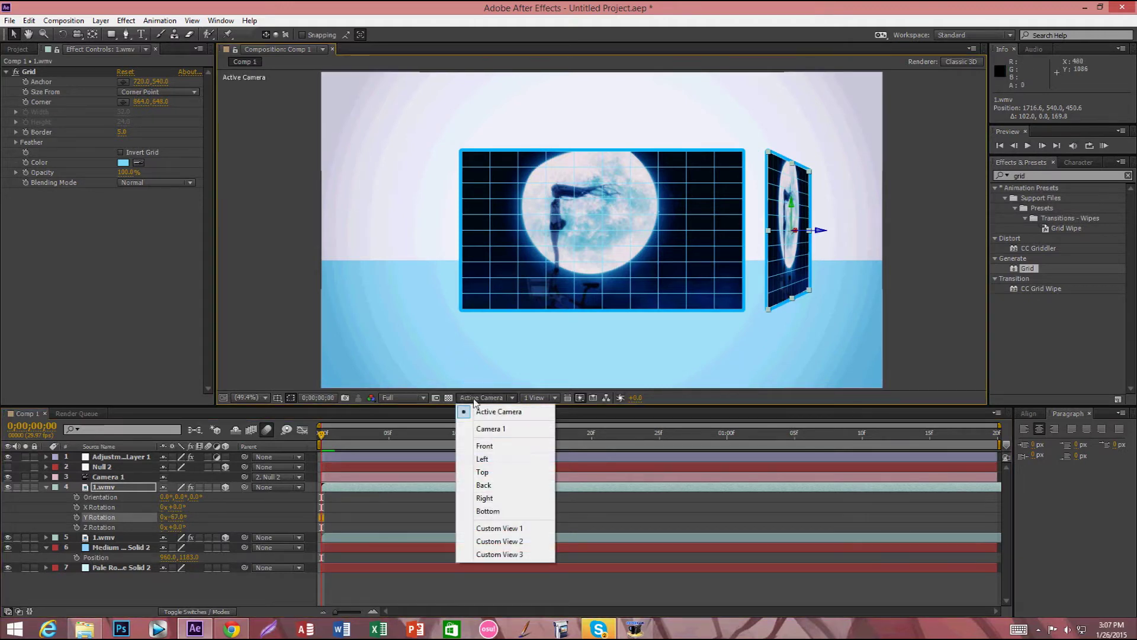
left_click(500, 553)
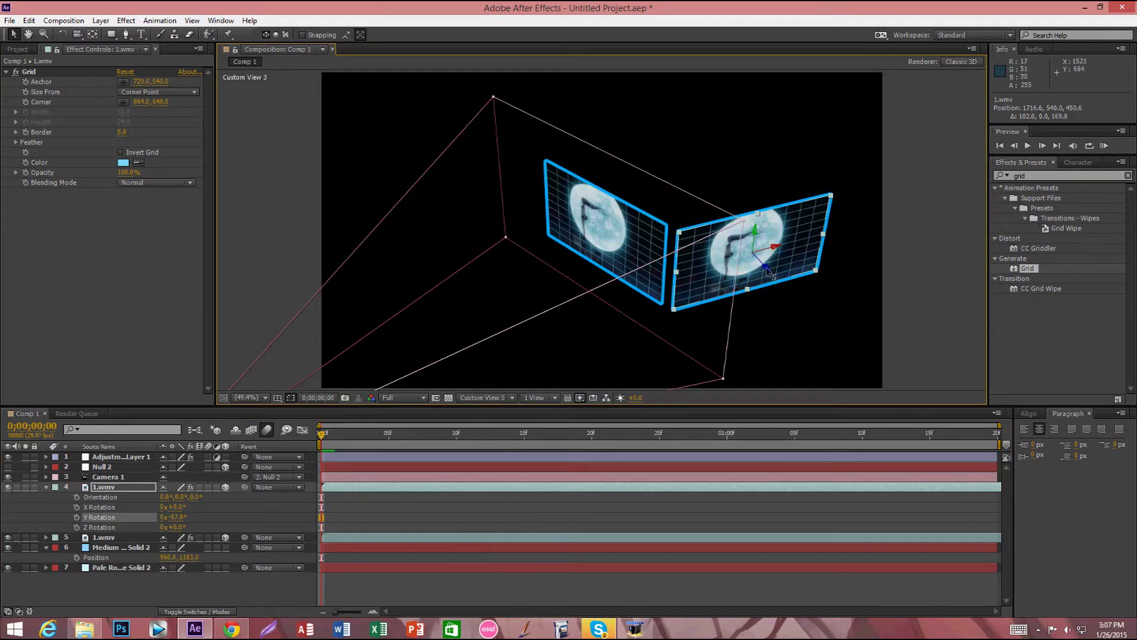
left_click_drag(765, 270, 753, 259)
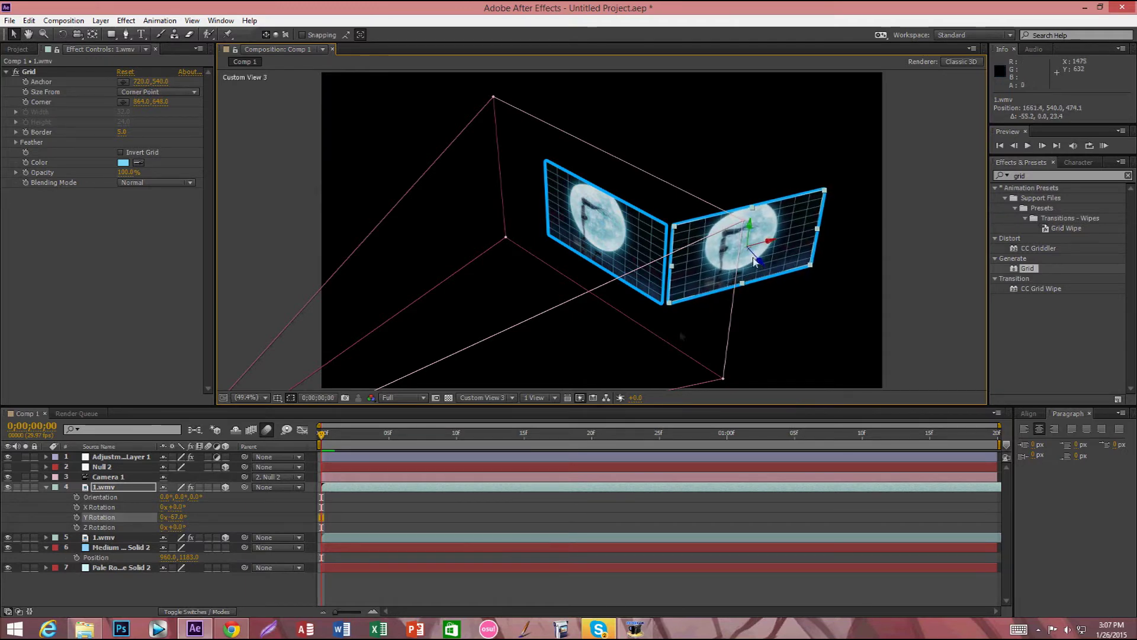
left_click(499, 397)
left_click(491, 409)
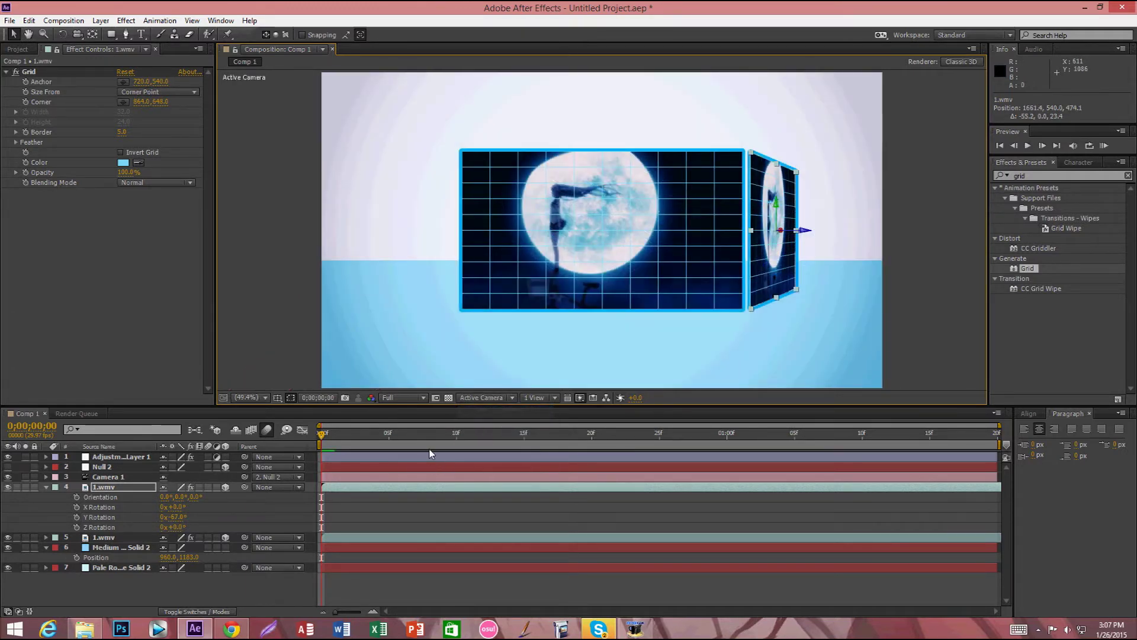
Duplicate the angled panel, rotate it the opposite way and move it left.
left_click(106, 487)
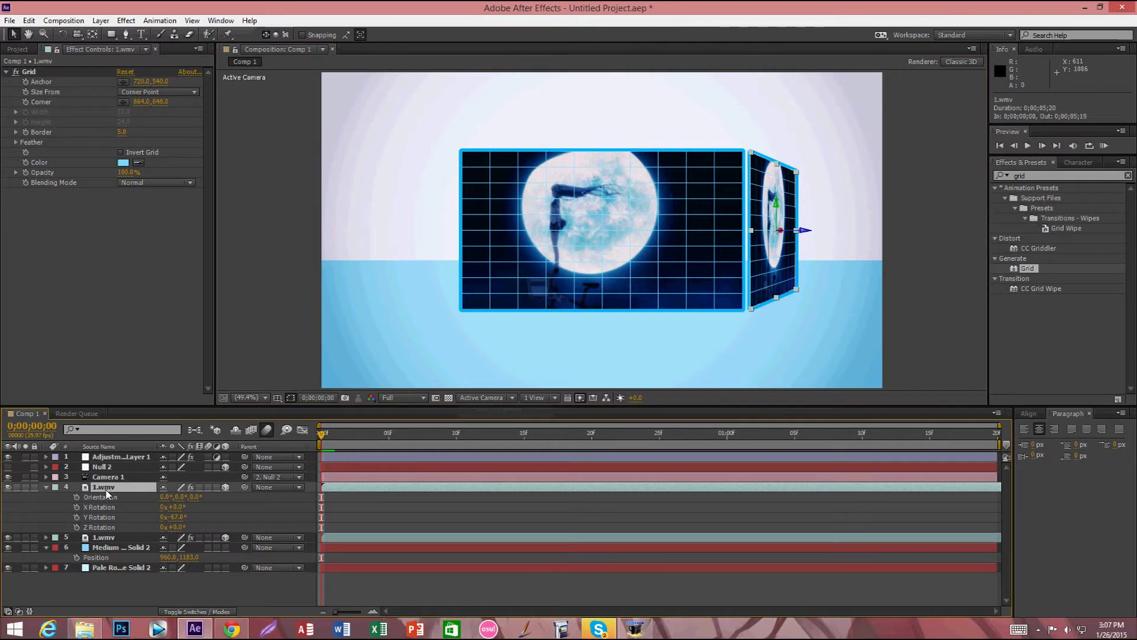
key("ctrl+d")
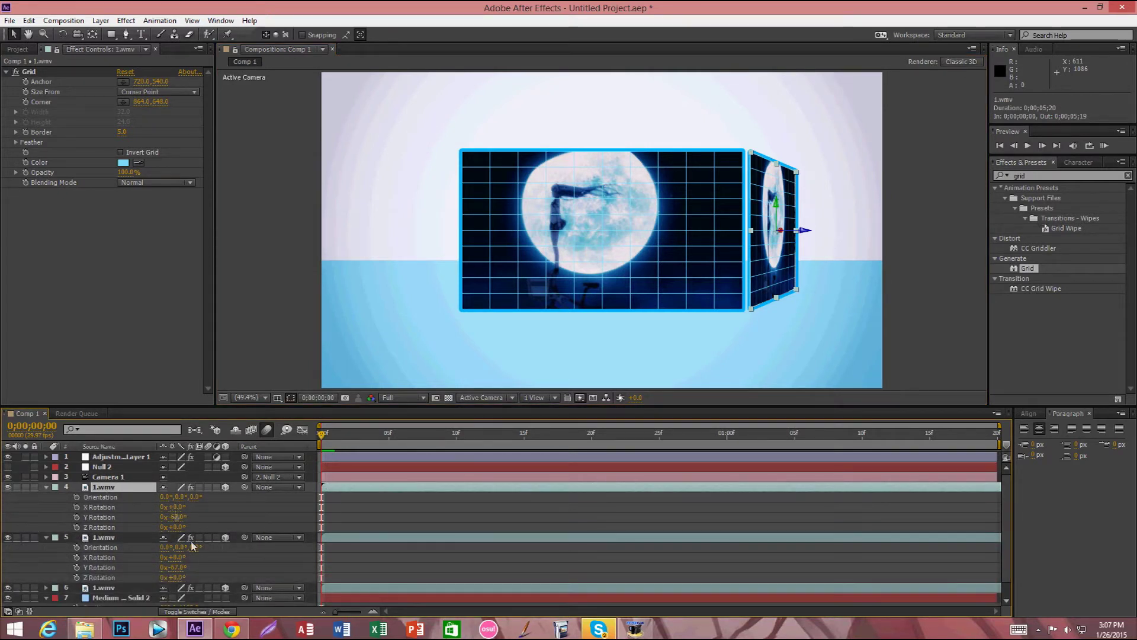
left_click_drag(176, 519, 264, 514)
left_click(499, 397)
left_click(504, 538)
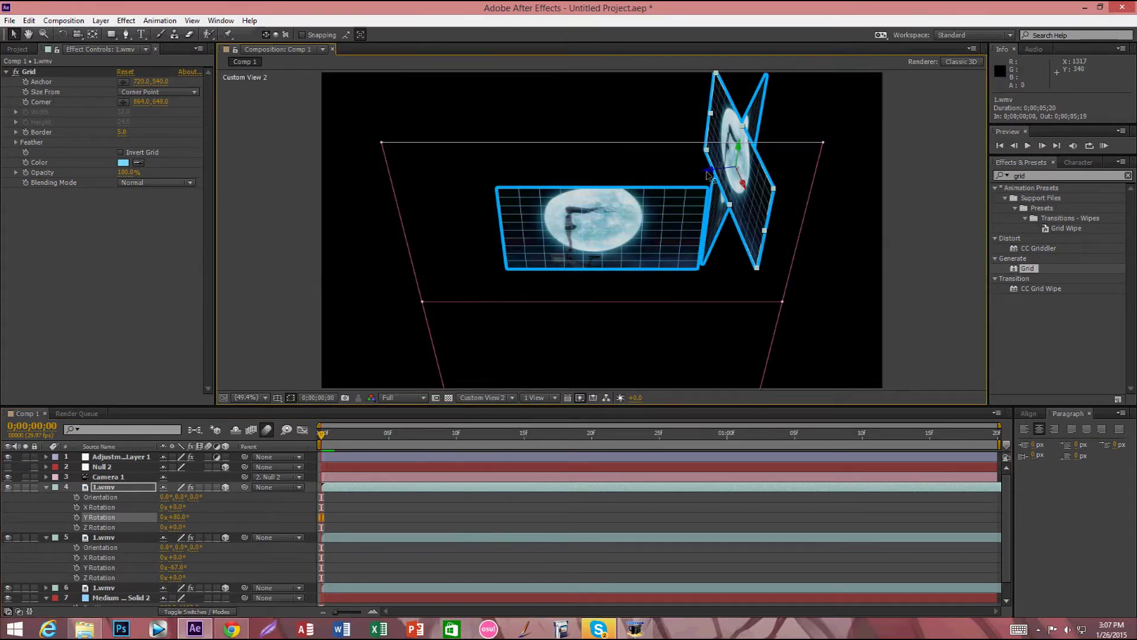
left_click_drag(708, 174, 315, 176)
Set the left panel's Y rotation to 70° and fit it against the main panel's edge.
left_click(482, 397)
left_click(510, 527)
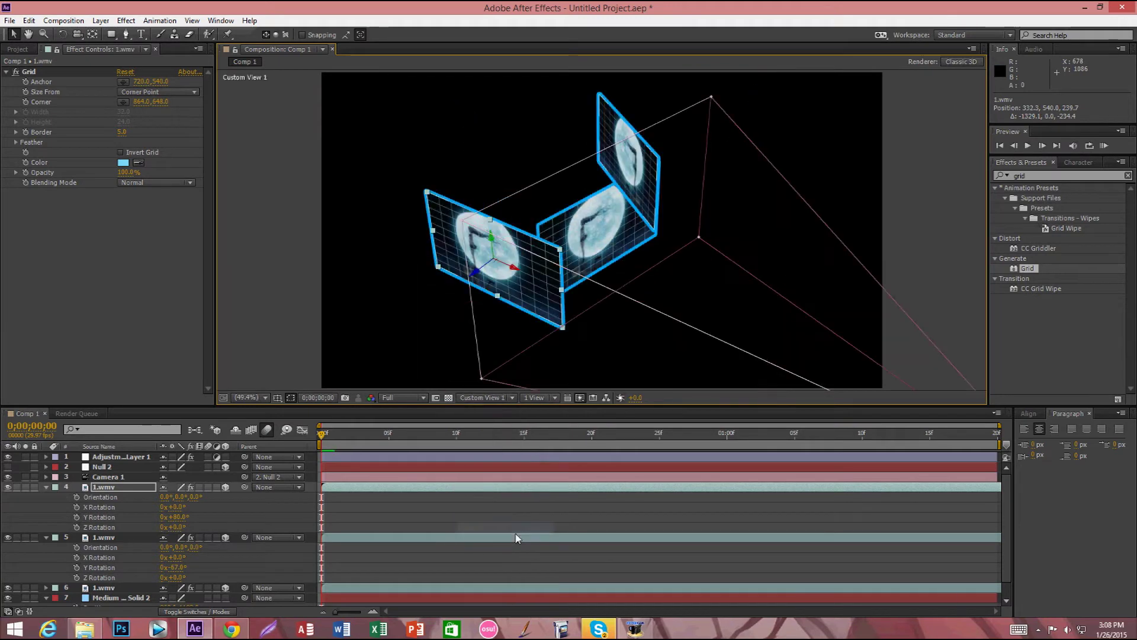
left_click(483, 398)
left_click(510, 538)
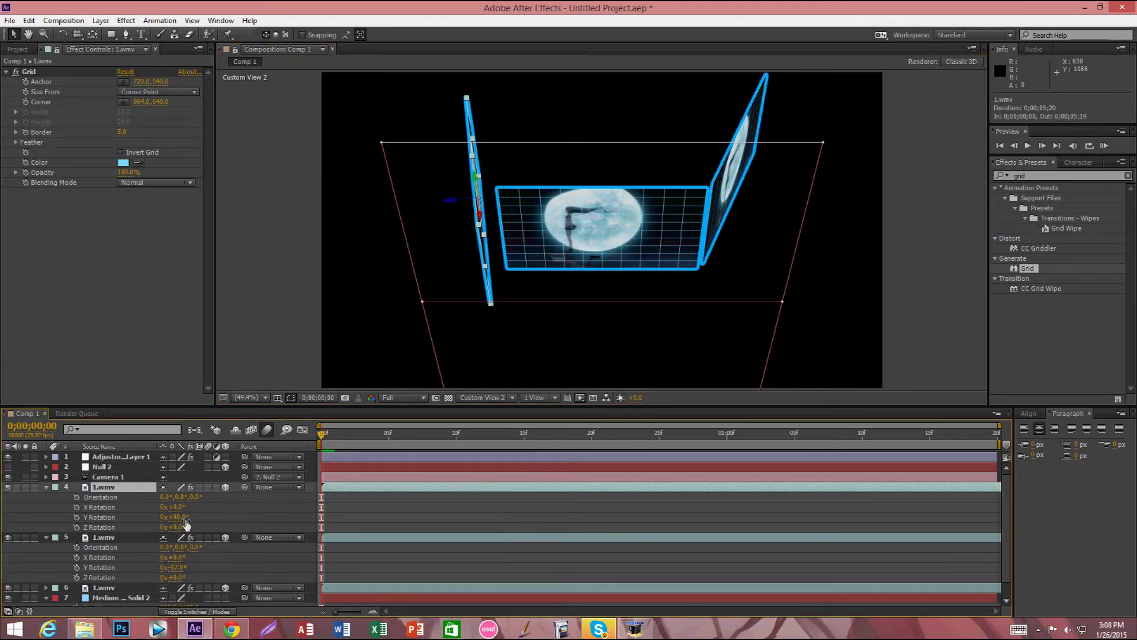
left_click_drag(187, 524, 178, 524)
mouse_move(491, 218)
left_mouse_down()
mouse_move(460, 161)
mouse_move(449, 170)
left_mouse_up()
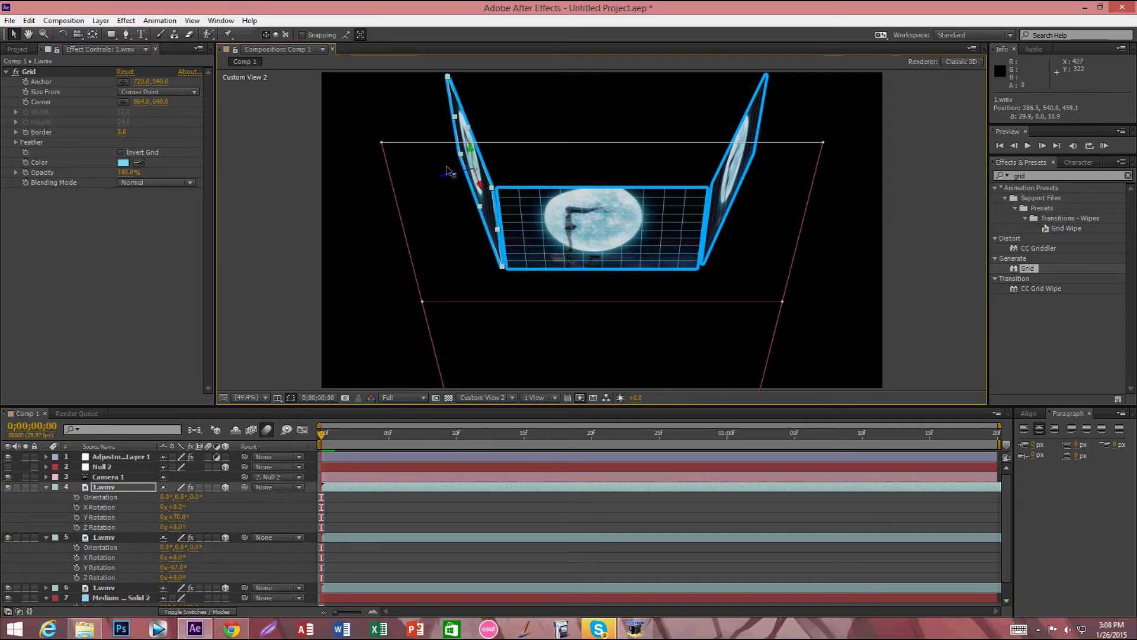
left_click(483, 398)
left_click(508, 409)
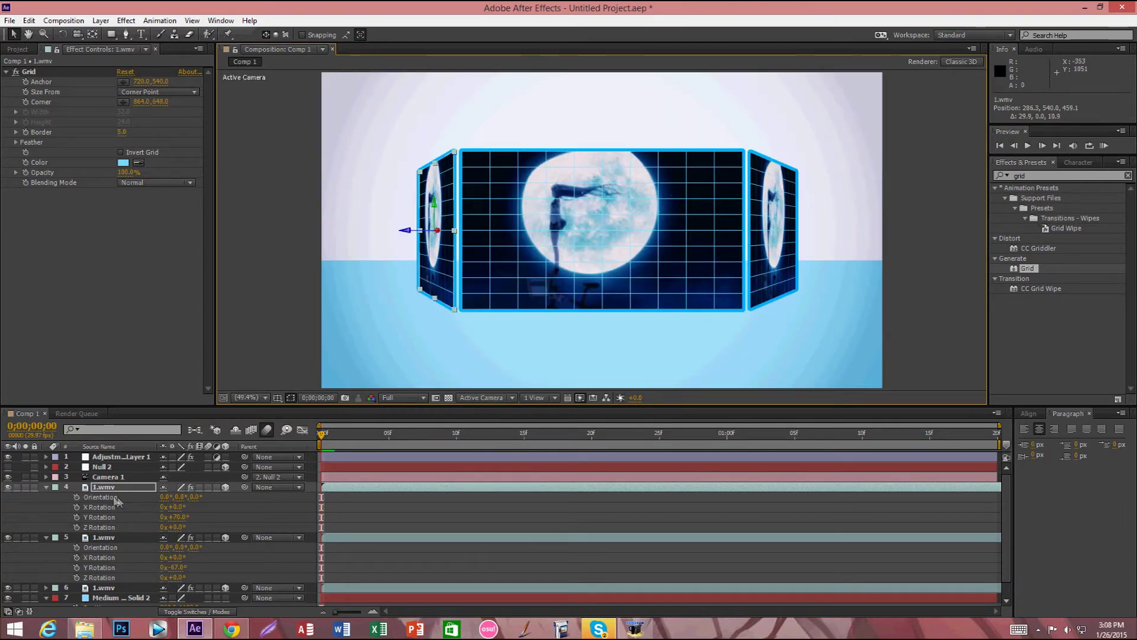
left_click(46, 486)
left_click(47, 497)
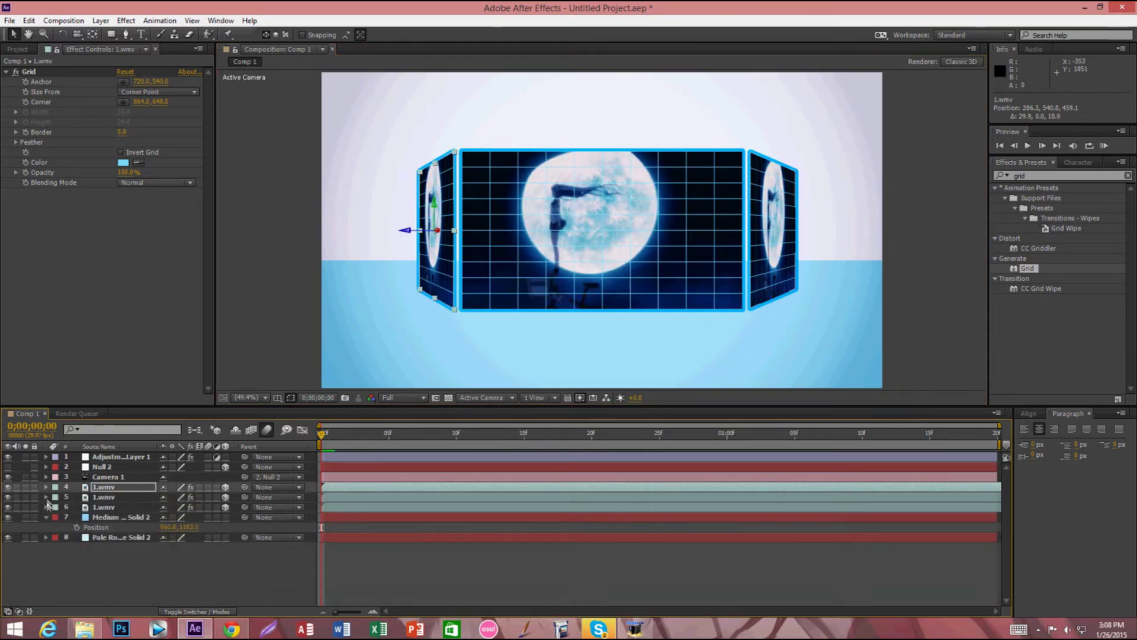
Keyframe Null 2's Position at the start with Z depth -267, then preview the pan.
left_click(47, 518)
left_click(150, 573)
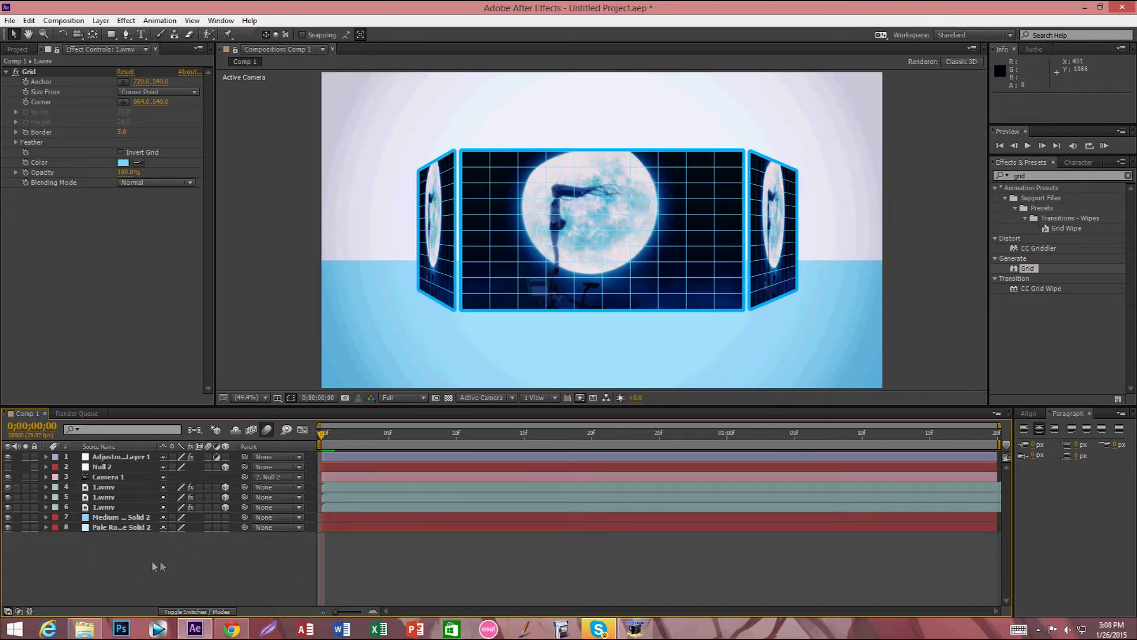
left_click(18, 48)
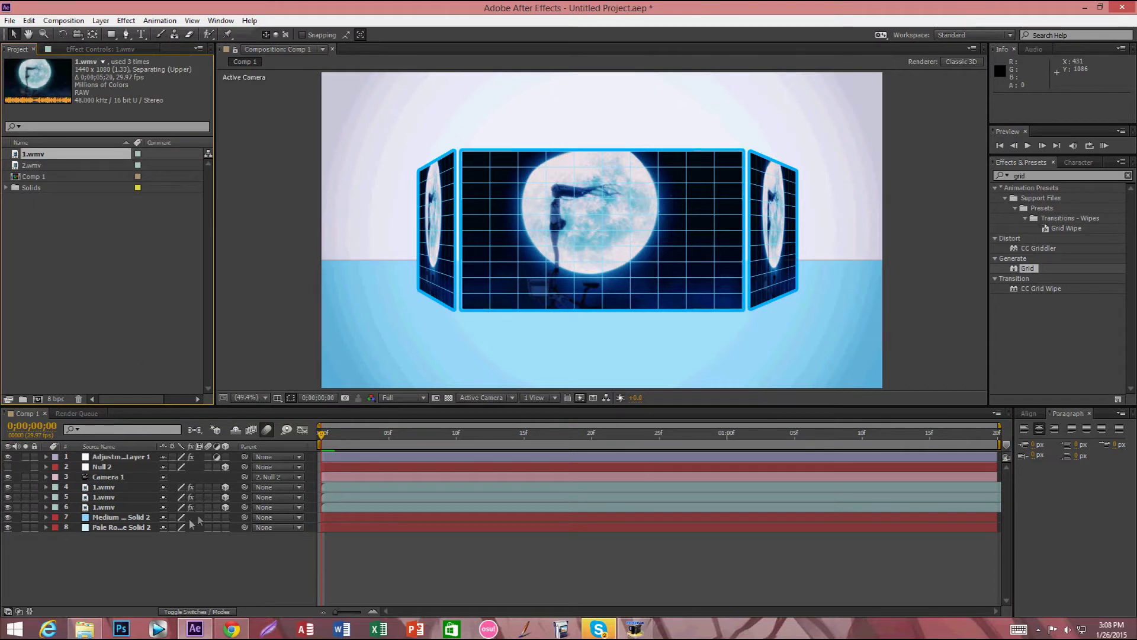
left_click(161, 550)
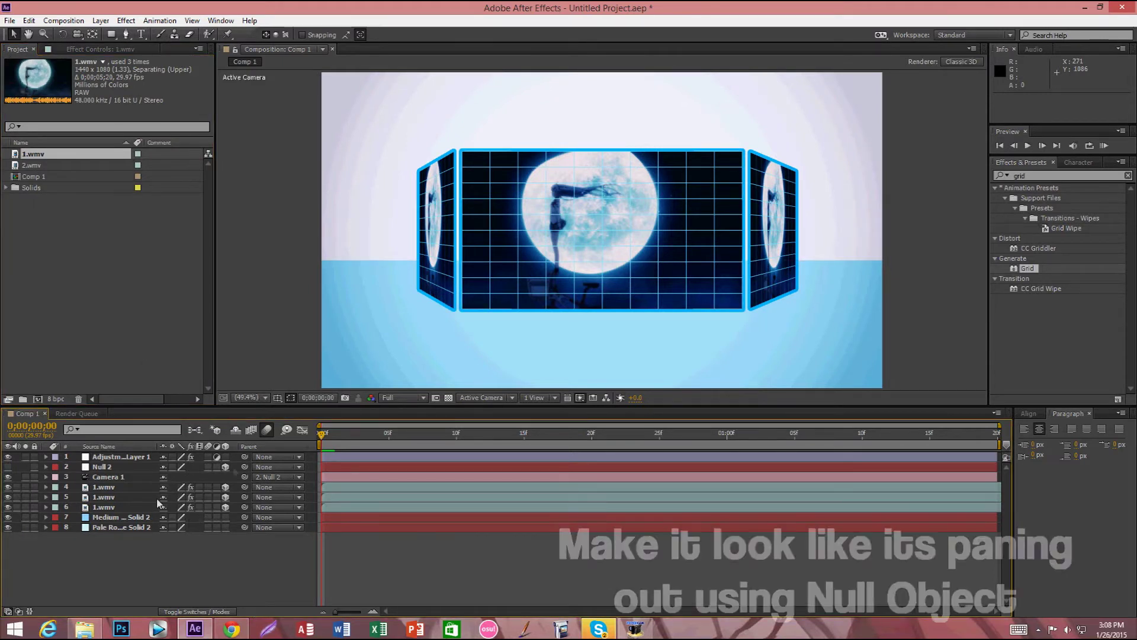
left_click(112, 467)
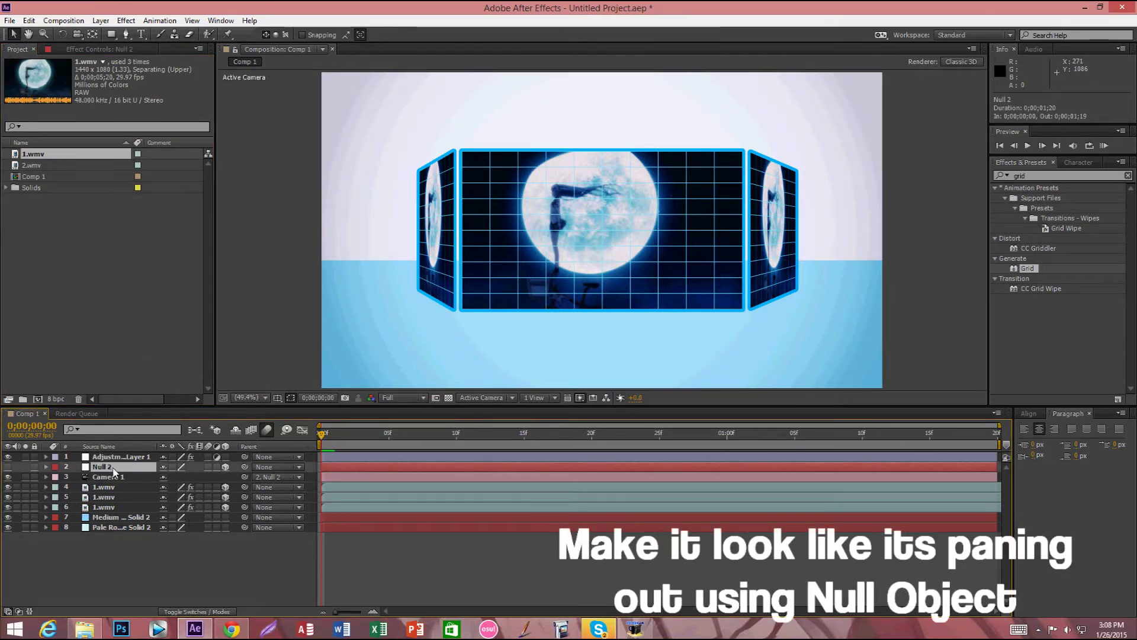
key("p")
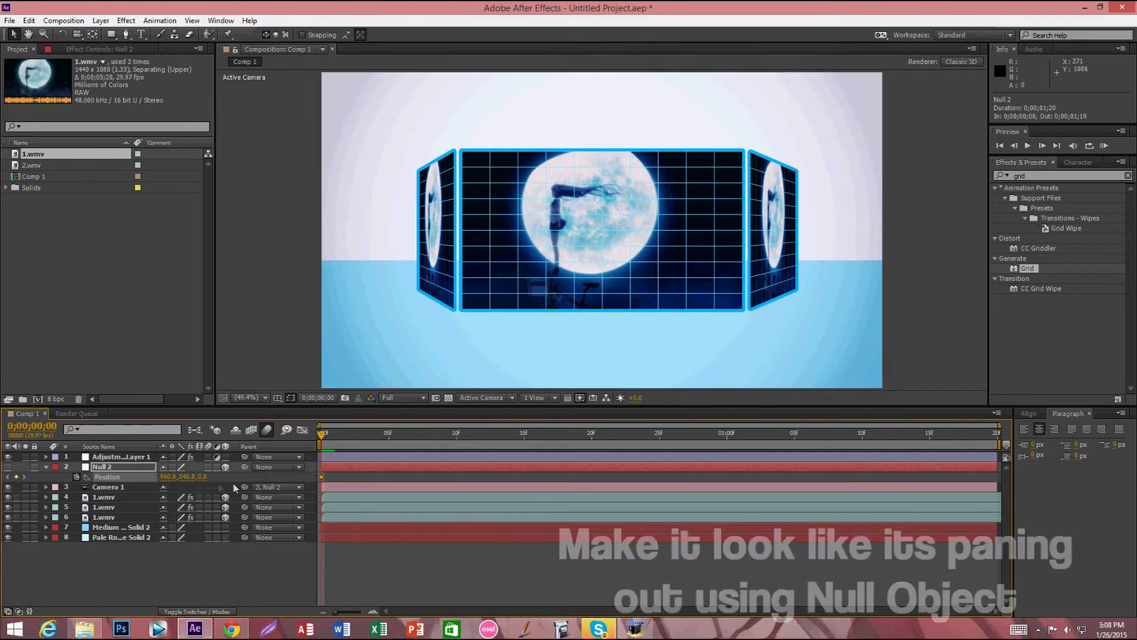
left_click_drag(321, 479, 341, 479)
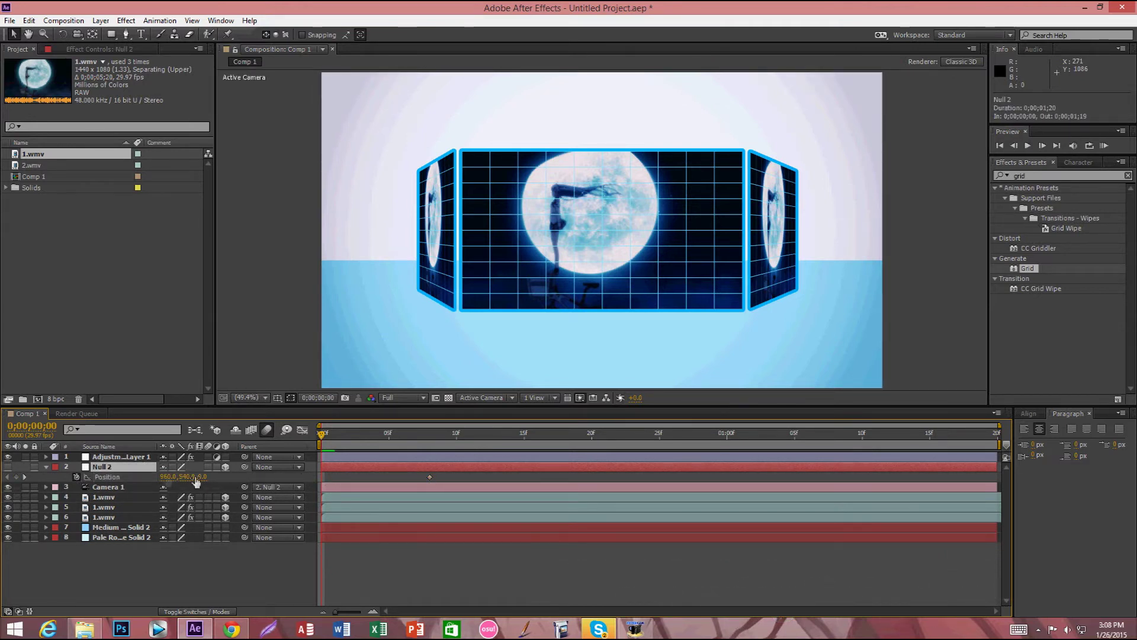
left_click_drag(201, 477, 415, 474)
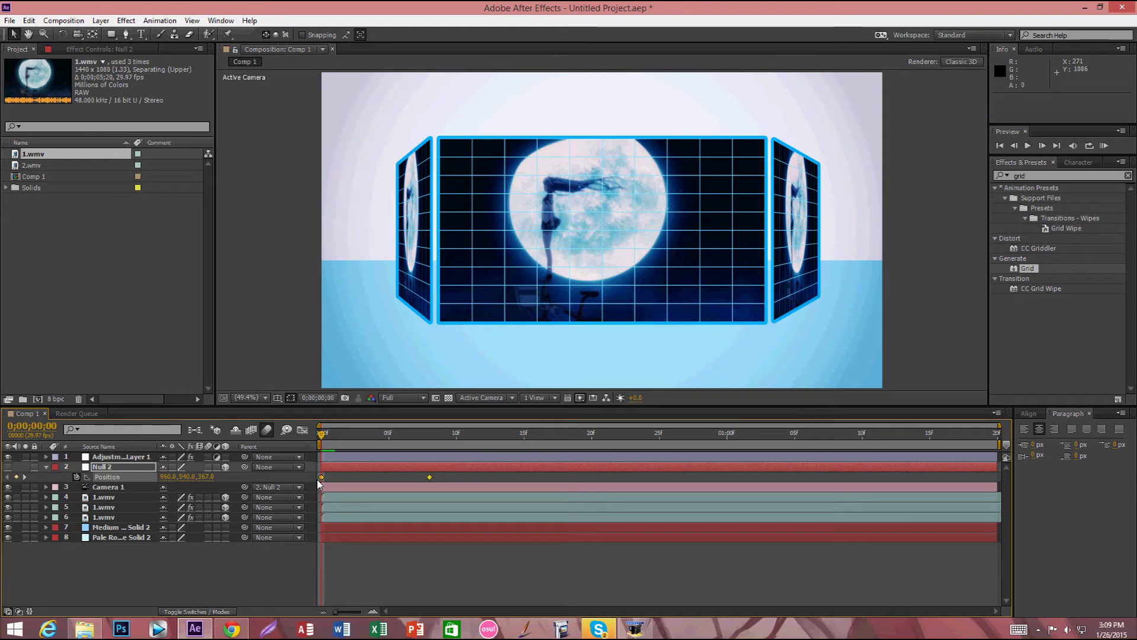
left_click(275, 554)
key("space")
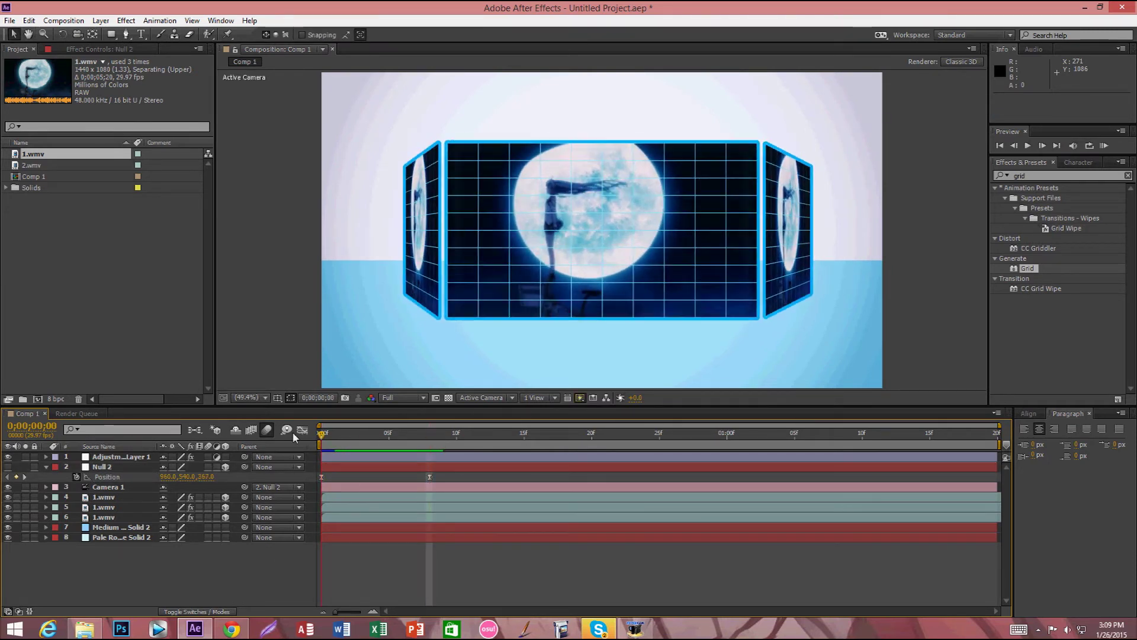
Move the second Position keyframe to frame 10 and give the pan a sharp ease-out.
key("space")
key("Page_Up")
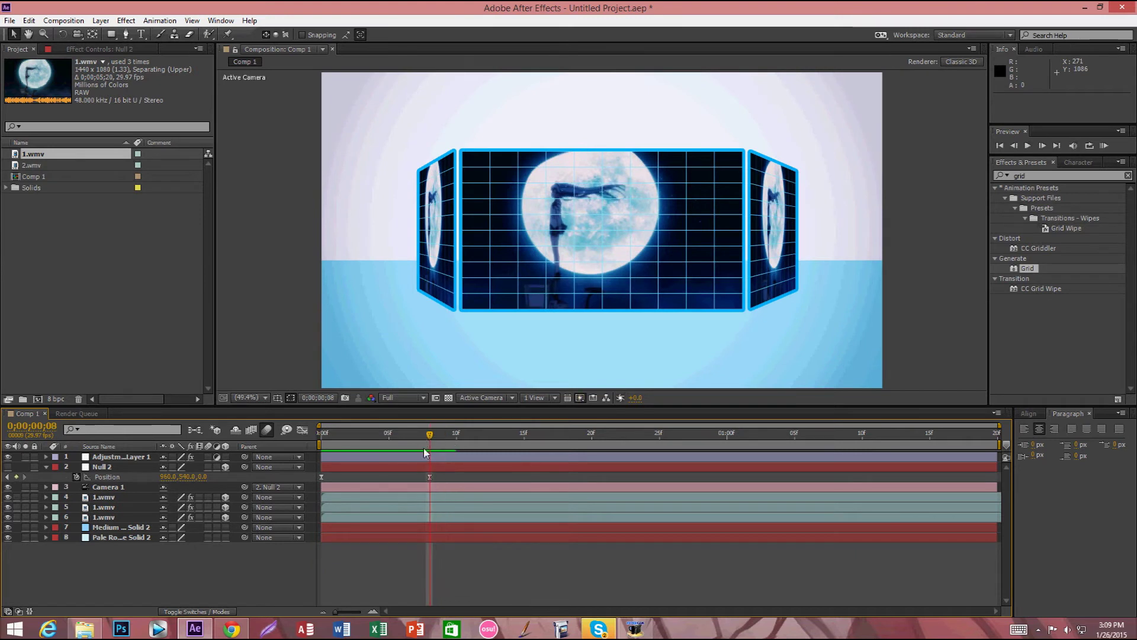
left_click_drag(431, 477, 469, 479)
left_click_drag(513, 476, 321, 484)
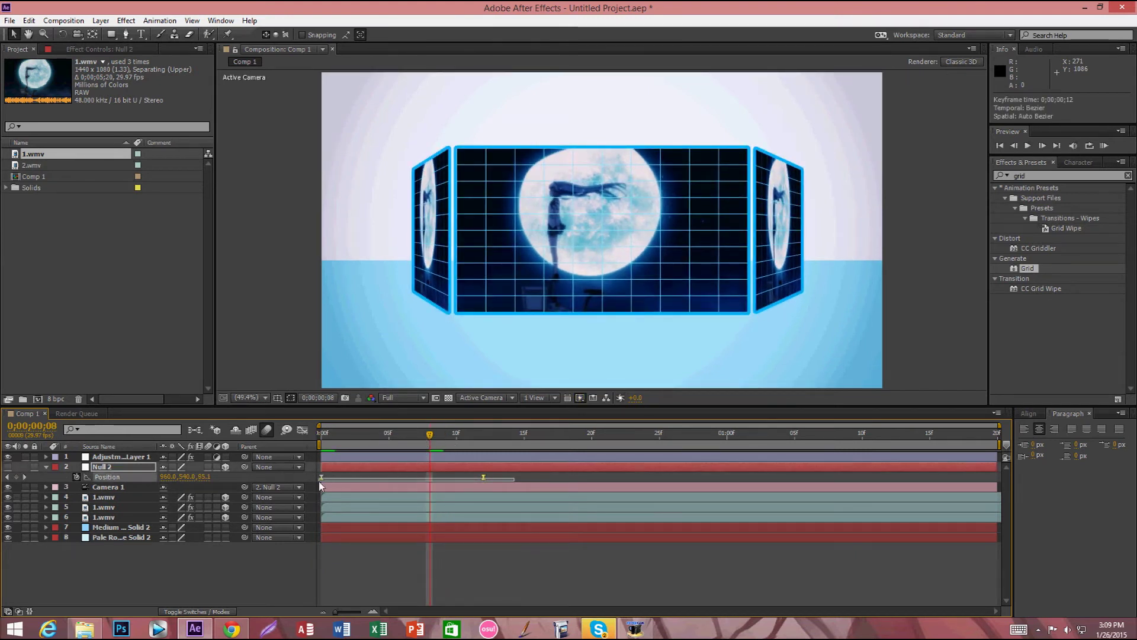
left_click(302, 430)
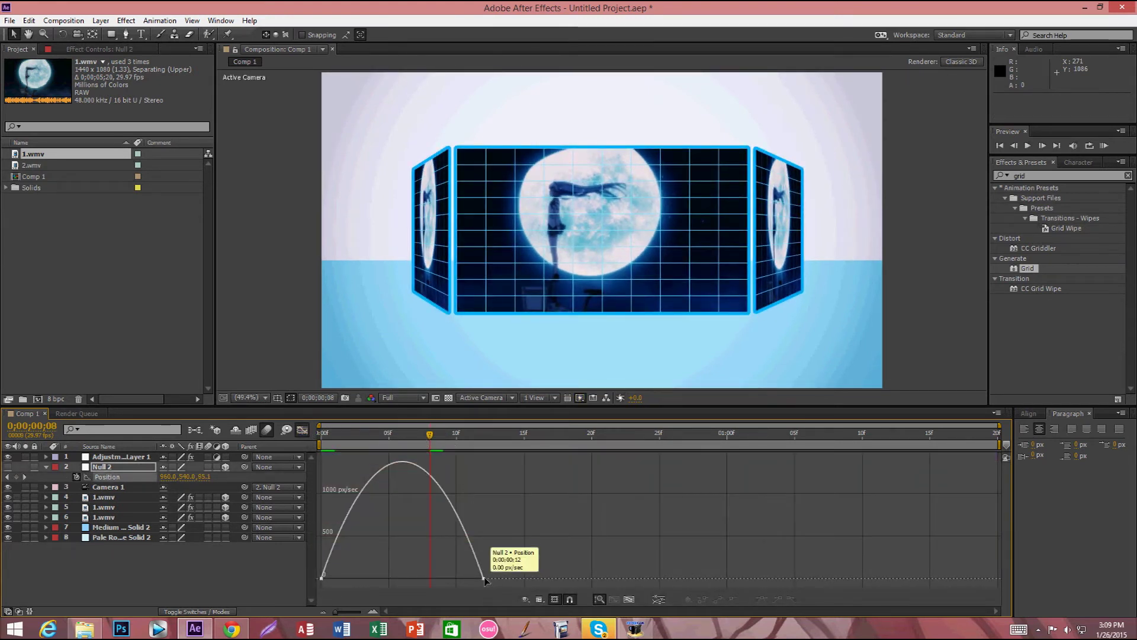
left_click_drag(453, 582, 402, 578)
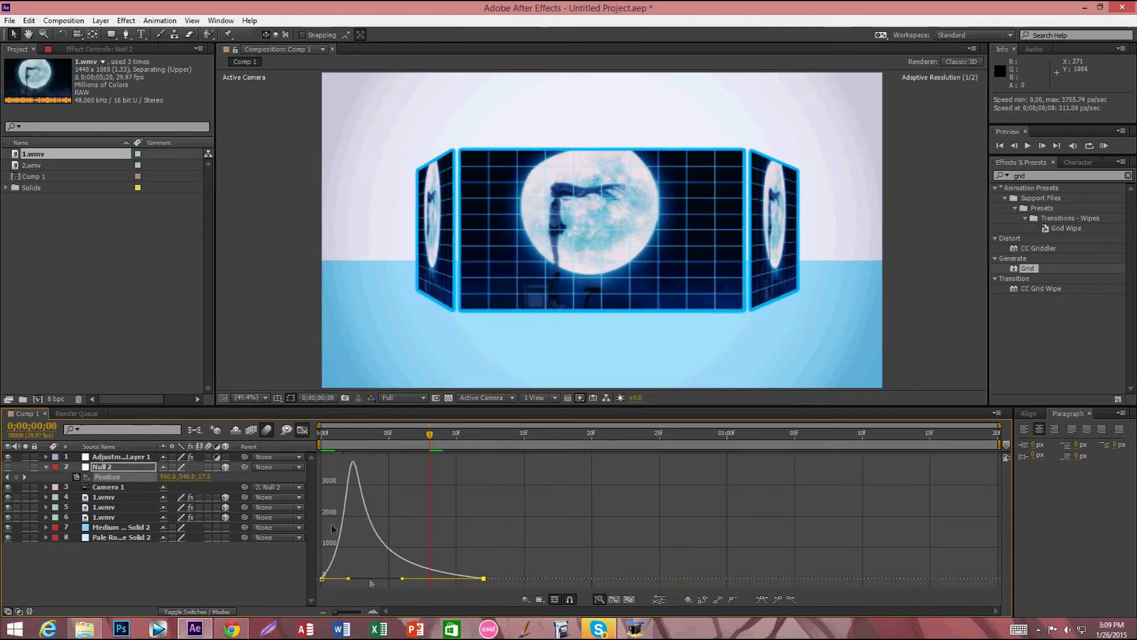
left_click(302, 429)
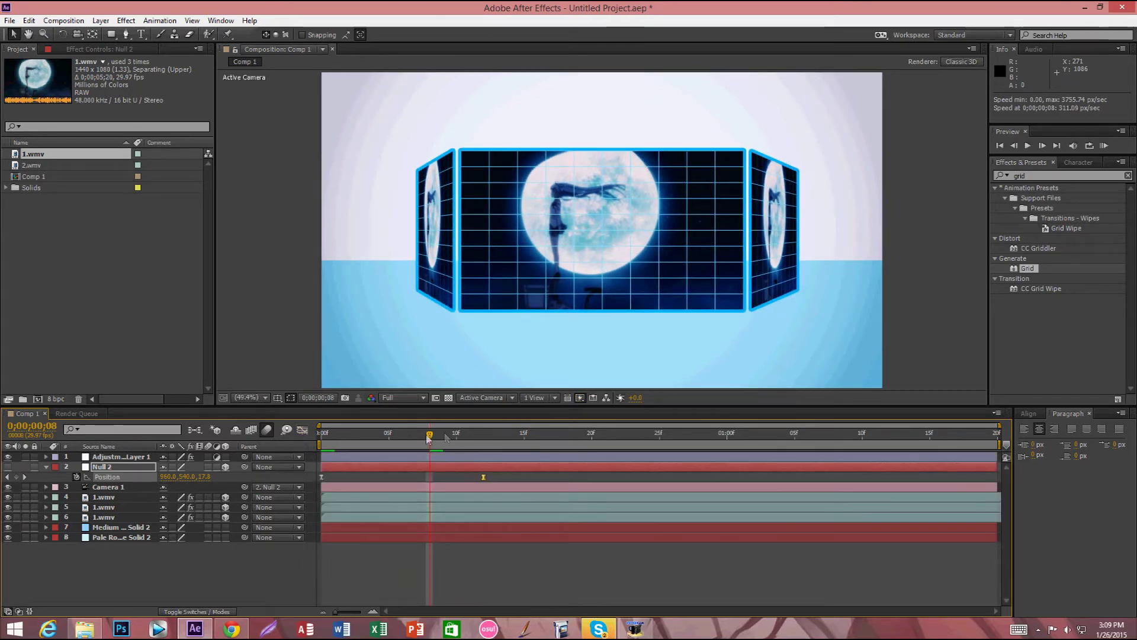
key("Home")
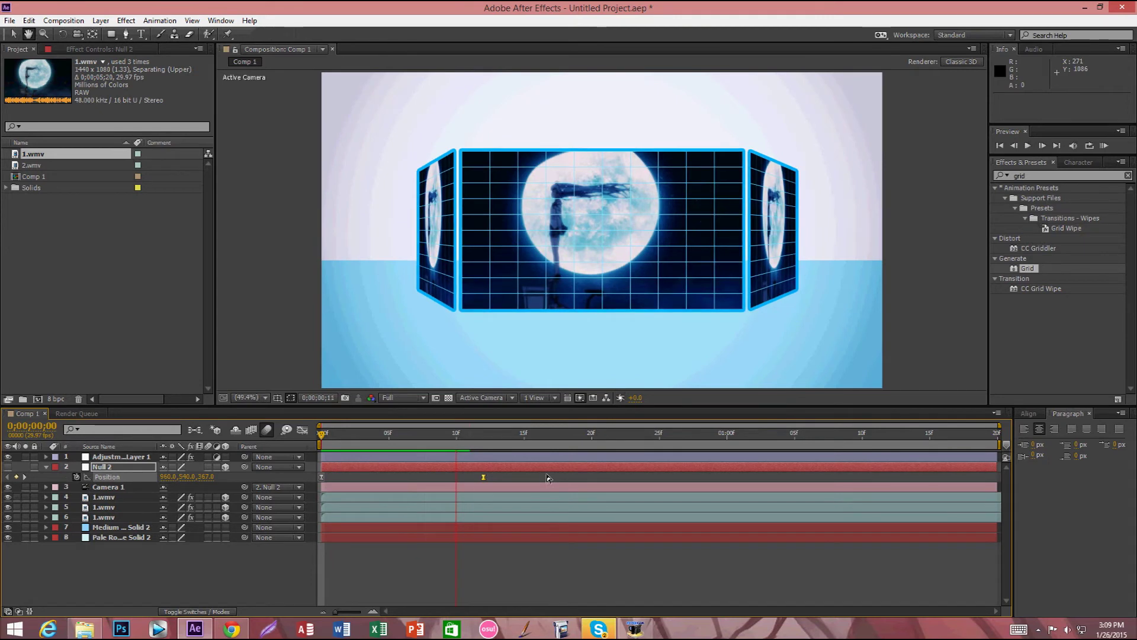
At frame 18, pan Null 2 sideways to X 1576, Z -159 and preview.
key("space")
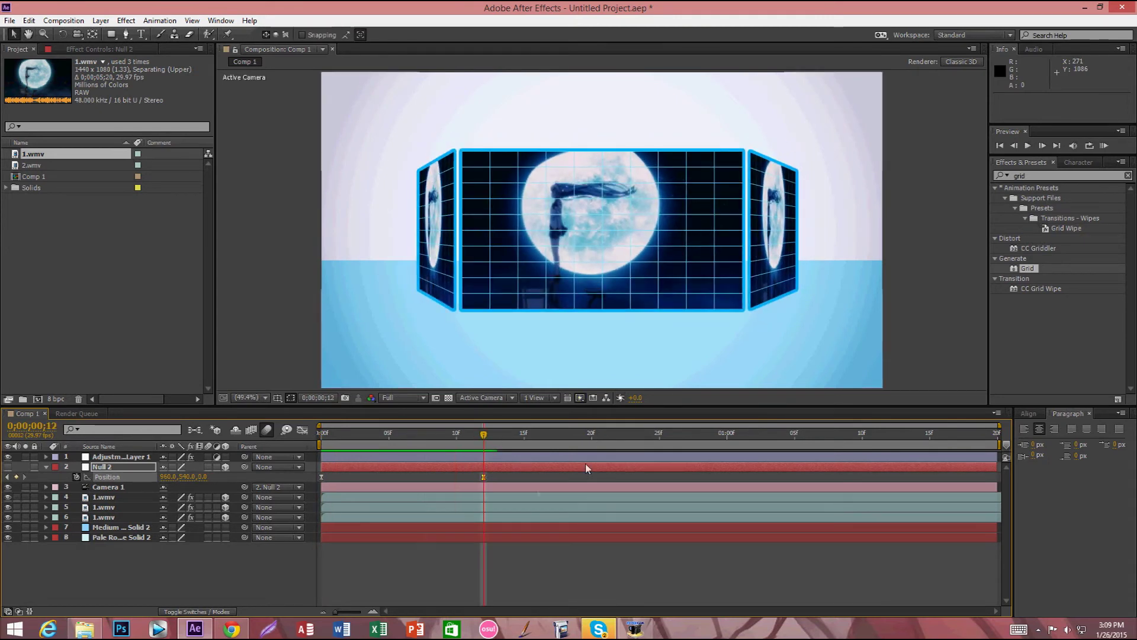
left_click_drag(487, 439, 559, 441)
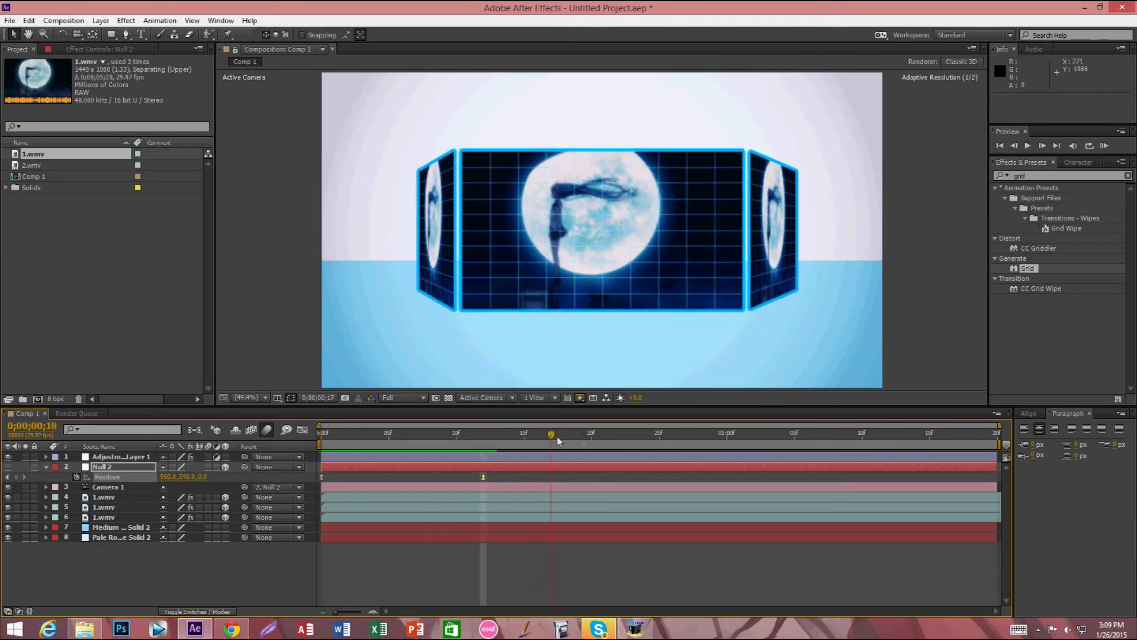
left_click_drag(175, 481, 101, 476)
key("KP_0")
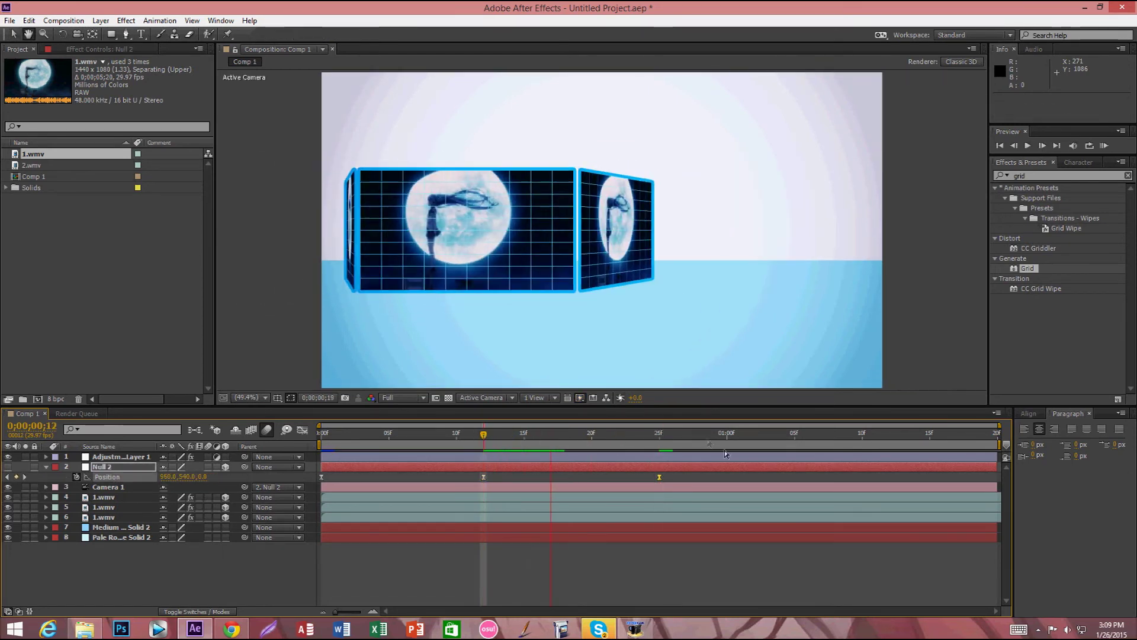
left_click(659, 436)
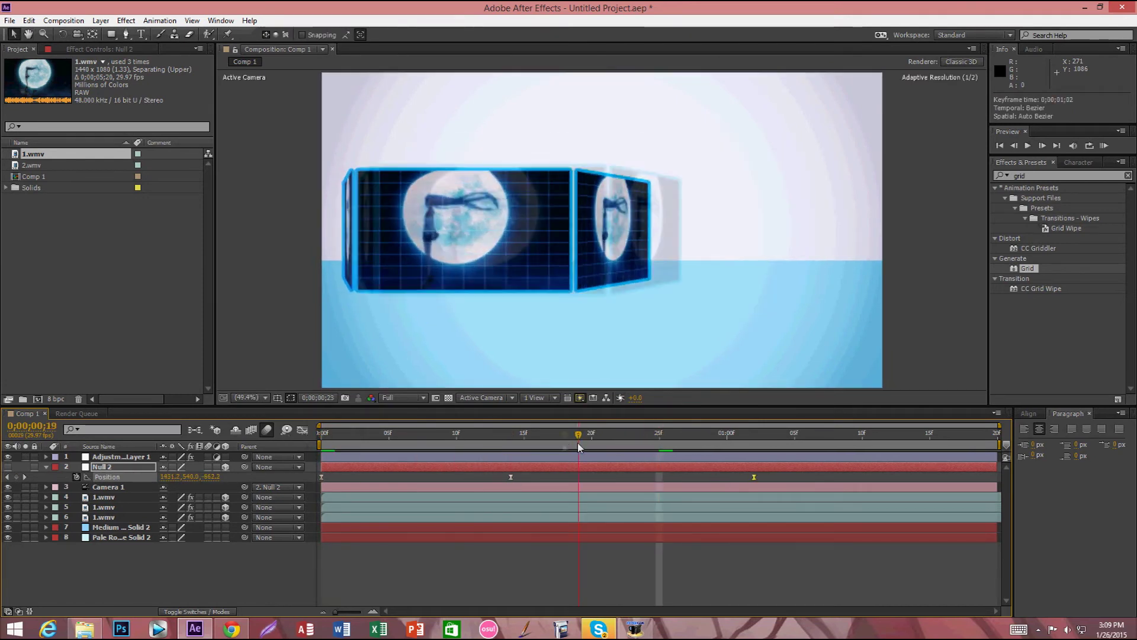
left_click(44, 167)
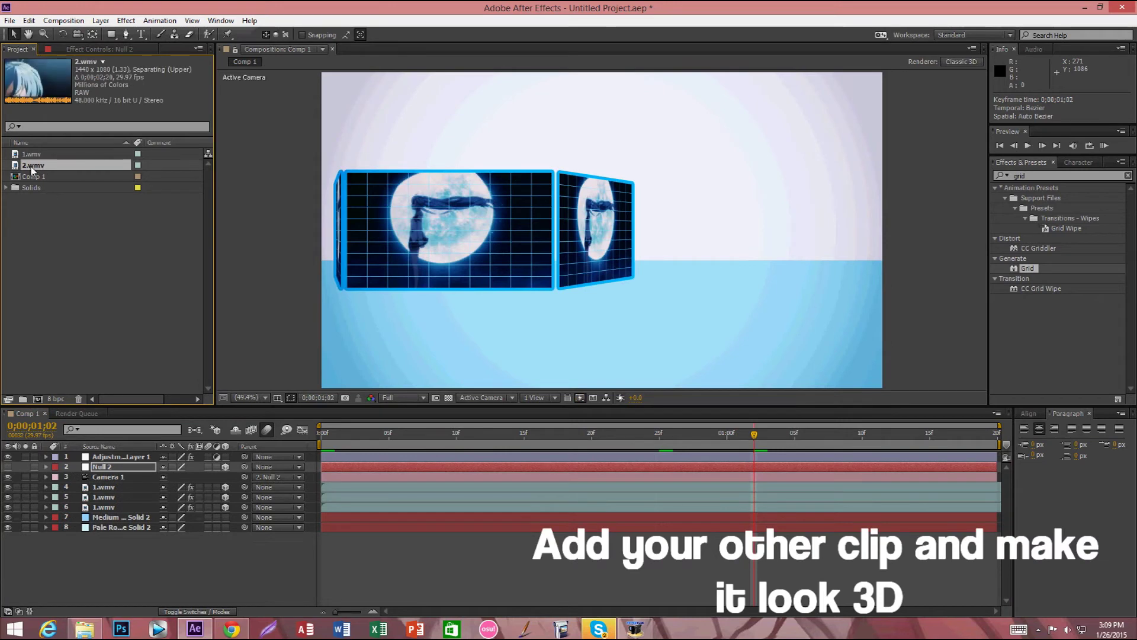
Add 2.wmv to the timeline at the current time, scaled to 50% and made 3D.
left_click_drag(144, 477, 144, 479)
left_click_drag(347, 487, 780, 487)
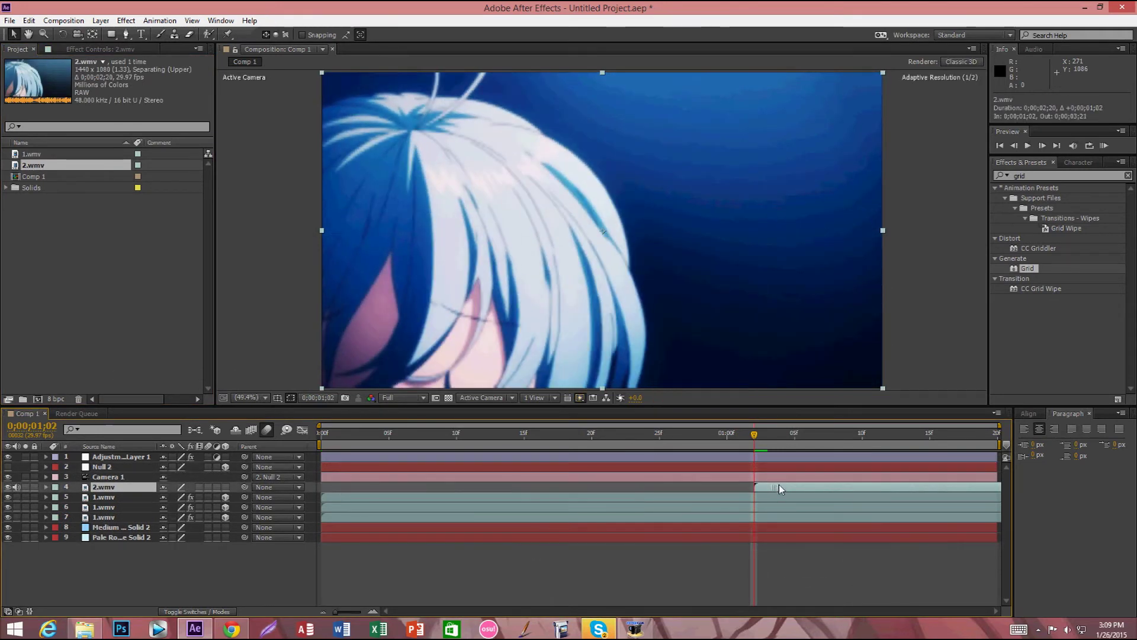
type("s50")
key("Return")
left_click(225, 486)
Angle the 2.wmv panel to 47° Y rotation and push it back in depth.
key("p")
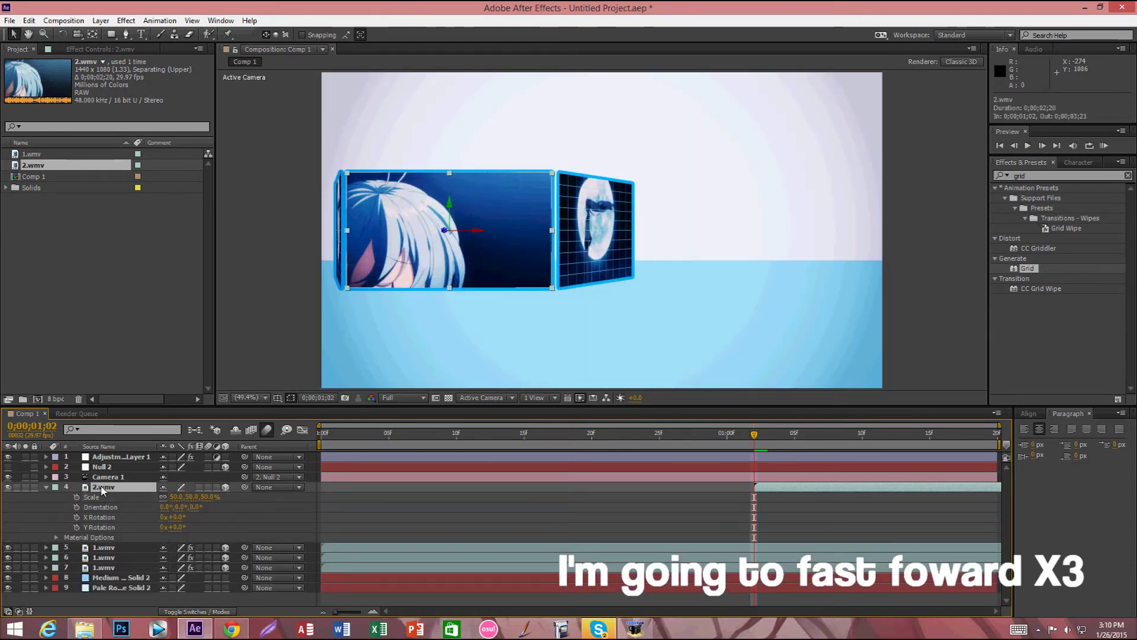
key("r")
left_click_drag(175, 516, 196, 517)
left_click_drag(421, 230, 845, 231)
left_click_drag(178, 516, 190, 516)
left_click_drag(754, 432, 757, 439)
key("s")
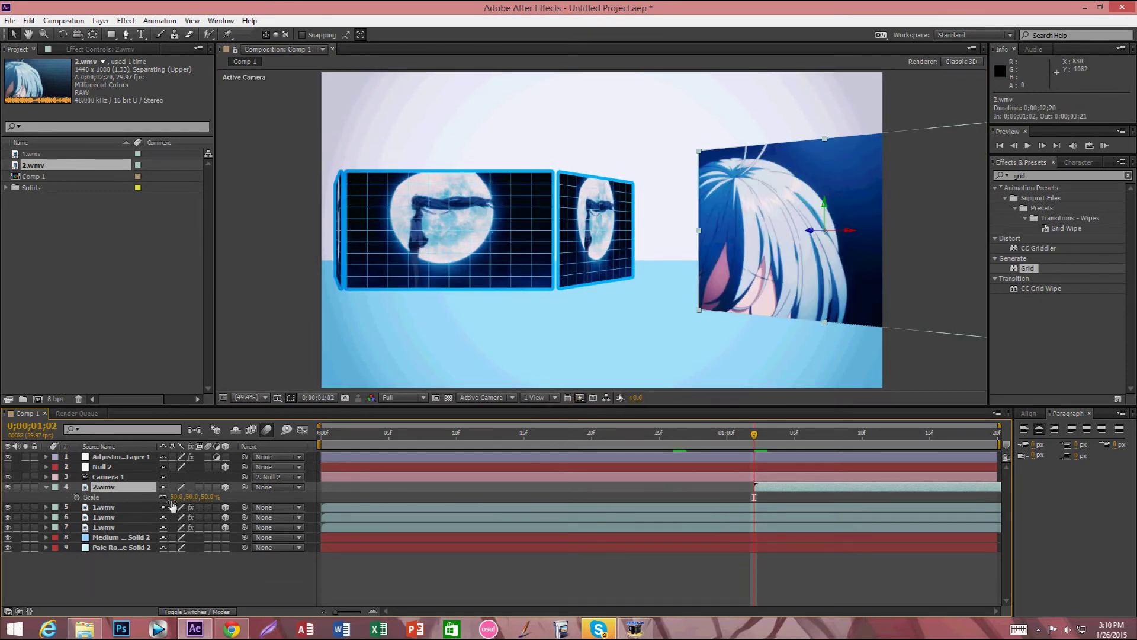
left_click_drag(809, 230, 776, 248)
Give 2.wmv a blue Stroke layer style.
left_click(101, 20)
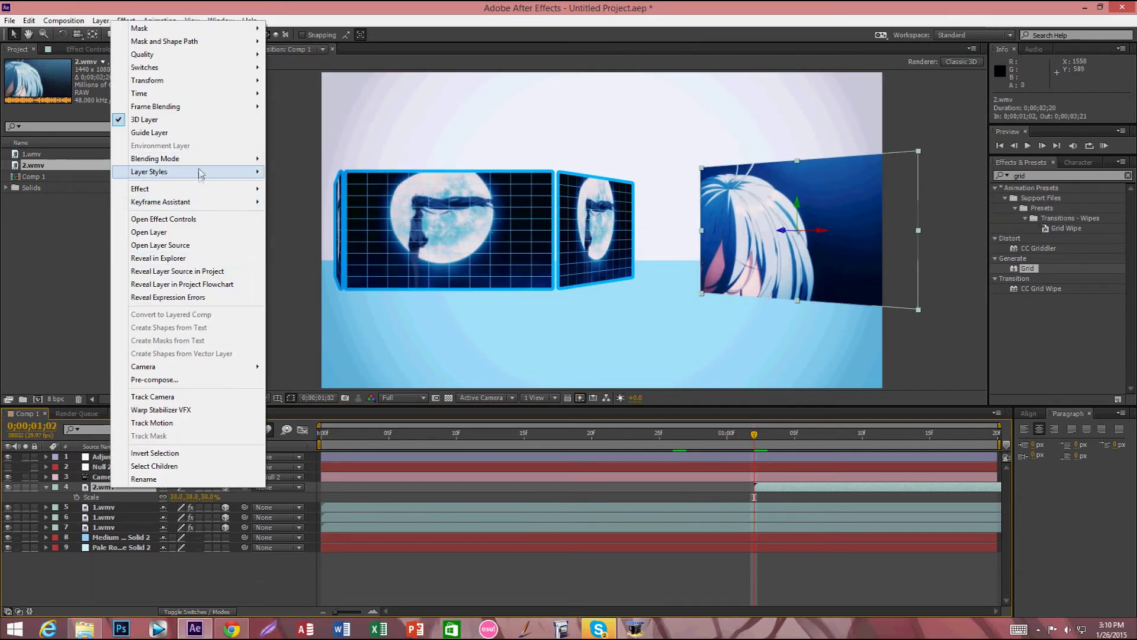
left_click(308, 290)
left_click(166, 548)
left_click(538, 438)
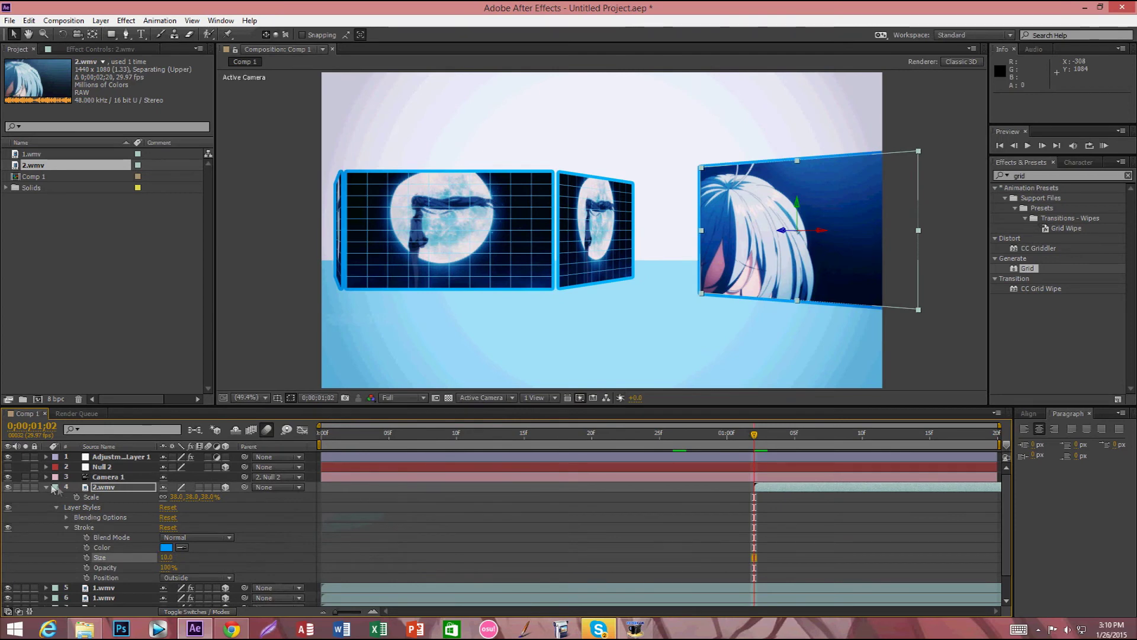
left_click(50, 487)
Apply a Grid effect to 2.wmv with a light-blue grid colour.
double_click(1027, 268)
left_click(157, 182)
left_click(170, 208)
left_click(123, 162)
type("8FCCFF")
Start 2.wmv earlier so it lines up with Null 2's position keyframes.
key("Return")
left_click(101, 467)
key("p")
key("j")
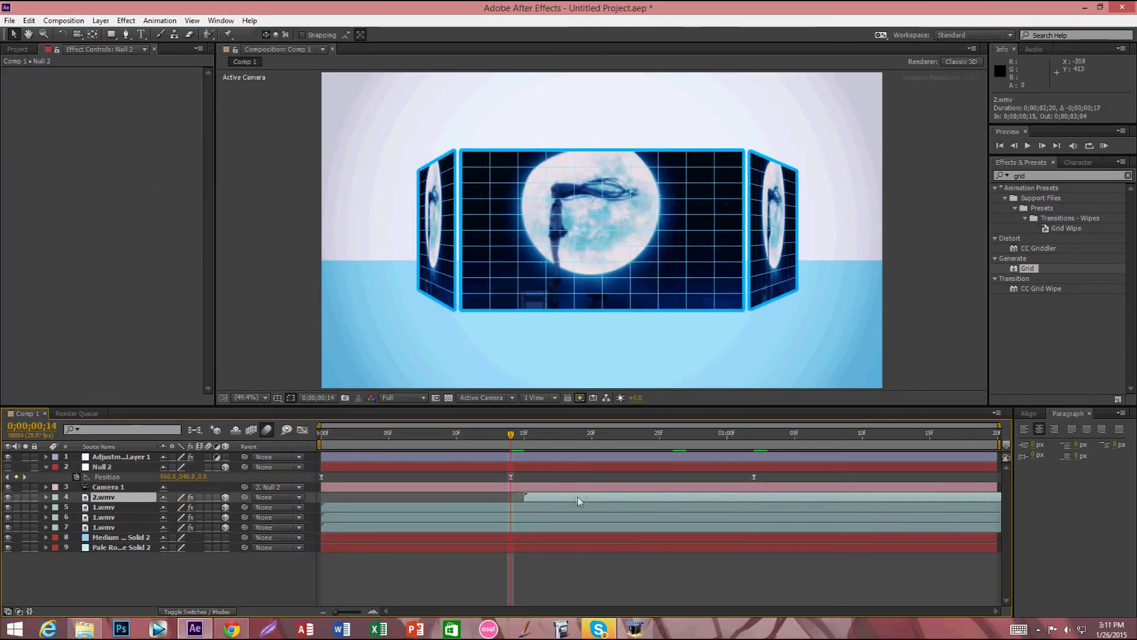
left_click_drag(579, 501, 566, 501)
key("k")
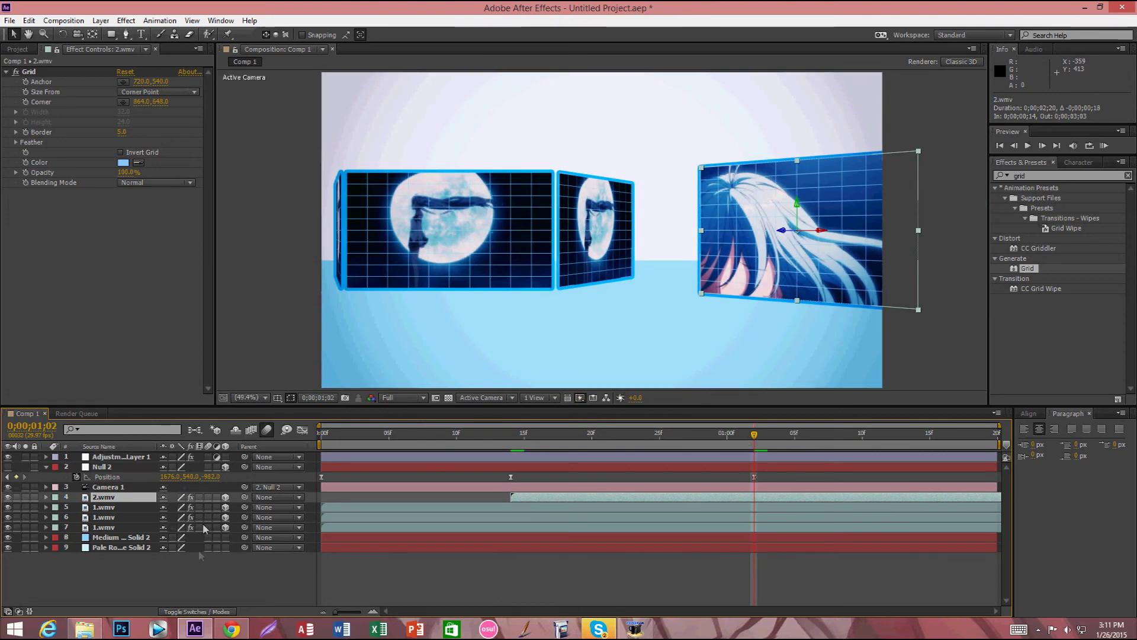
left_click(102, 468)
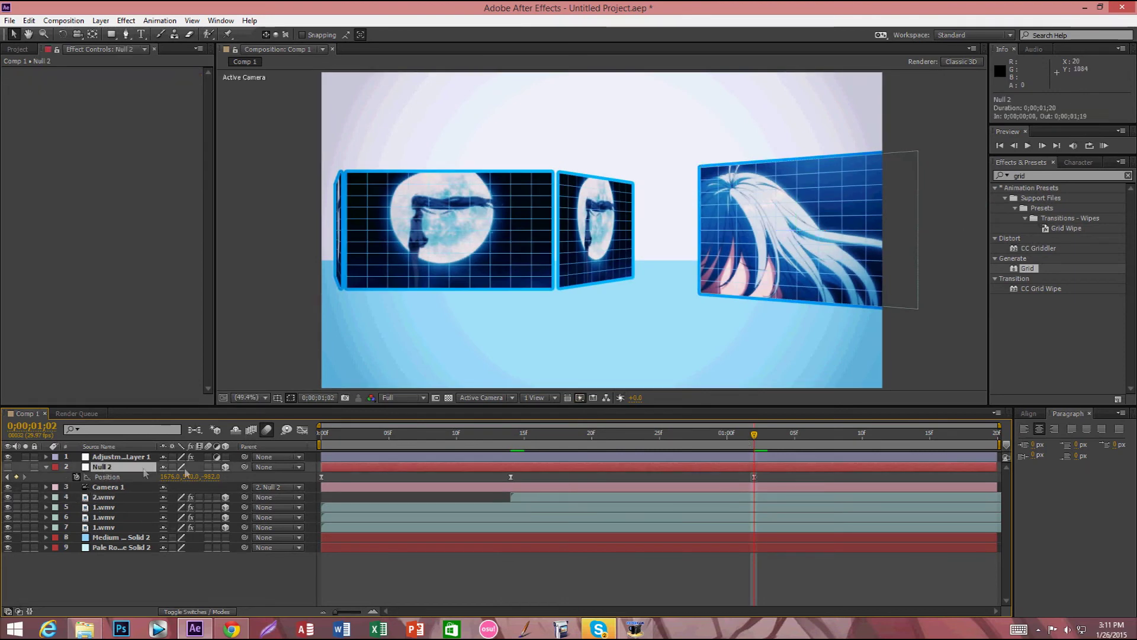
Pan Null 2 to X 1854, then duplicate 2.wmv at -16° Y rotation, set further back.
left_click_drag(169, 476, 195, 477)
left_click(103, 497)
key("ctrl+d")
key("r")
left_click_drag(171, 528, 136, 533)
key("Escape")
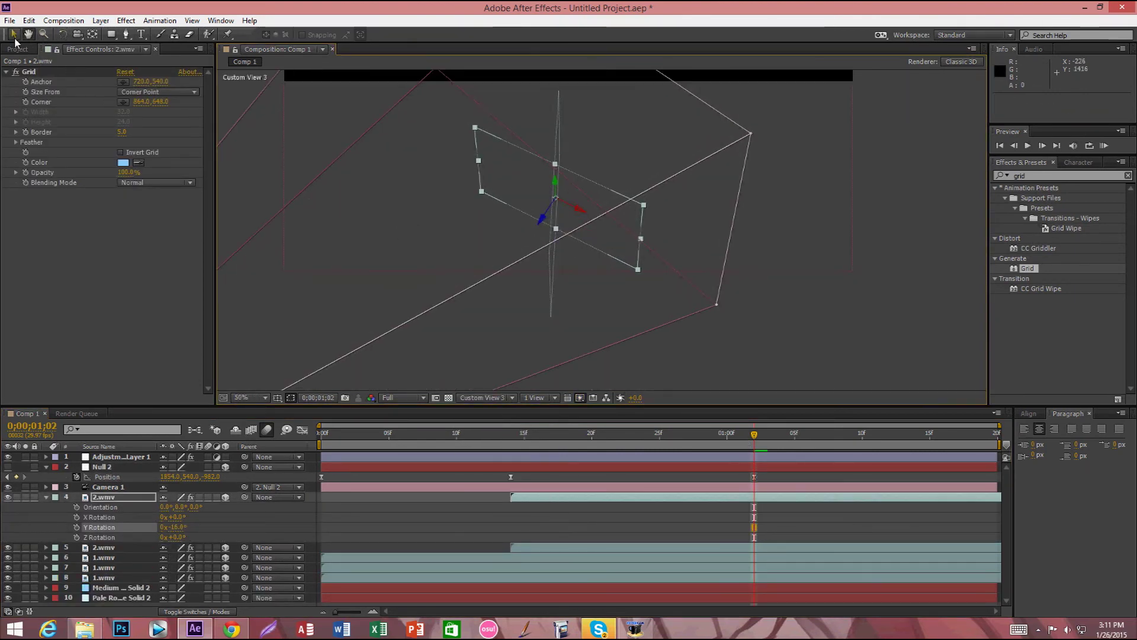
left_click_drag(502, 279, 511, 315)
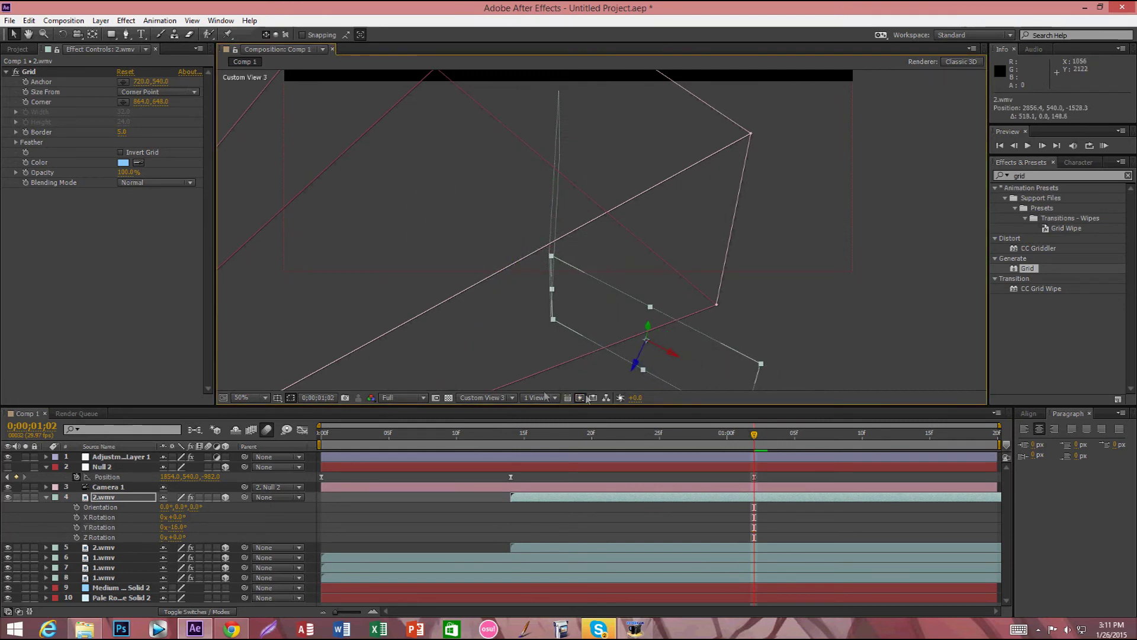
Return to the Active Camera view, fit the composition, and preview the pan from an early frame.
left_click(484, 397)
left_click(473, 409)
left_click(256, 397)
left_click(263, 265)
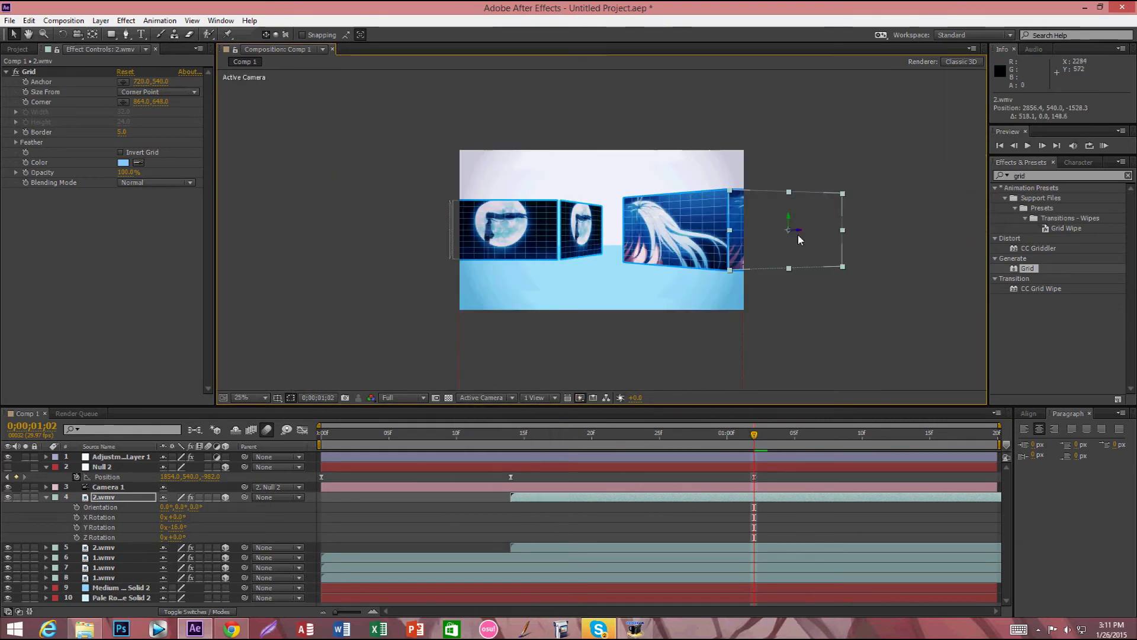
left_click(256, 397)
left_click(249, 184)
left_click(443, 433)
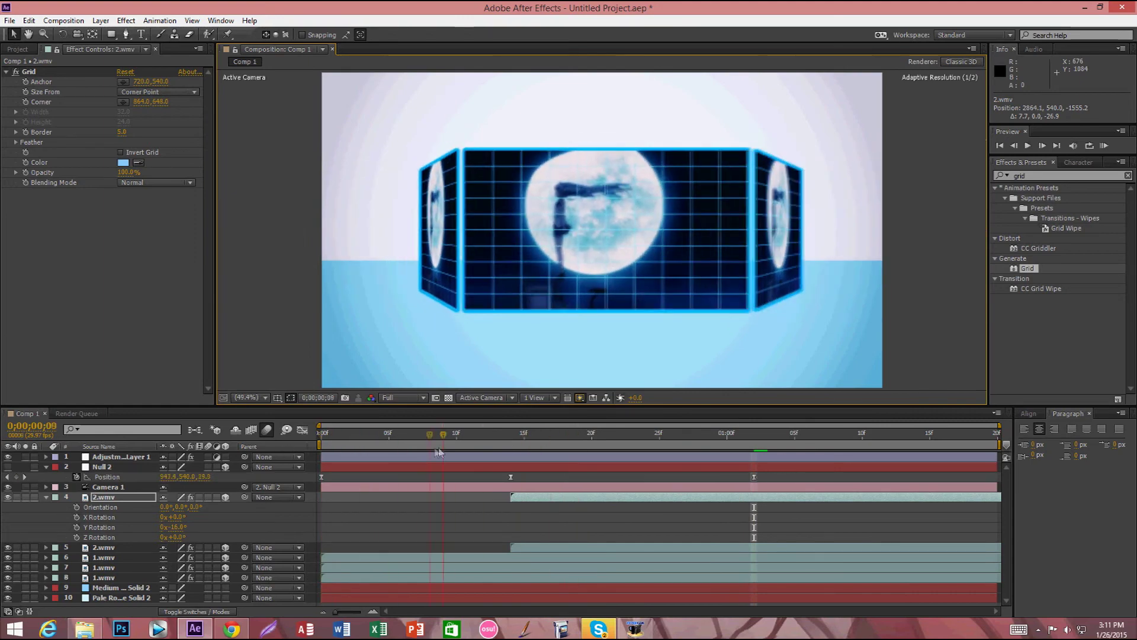
key("space")
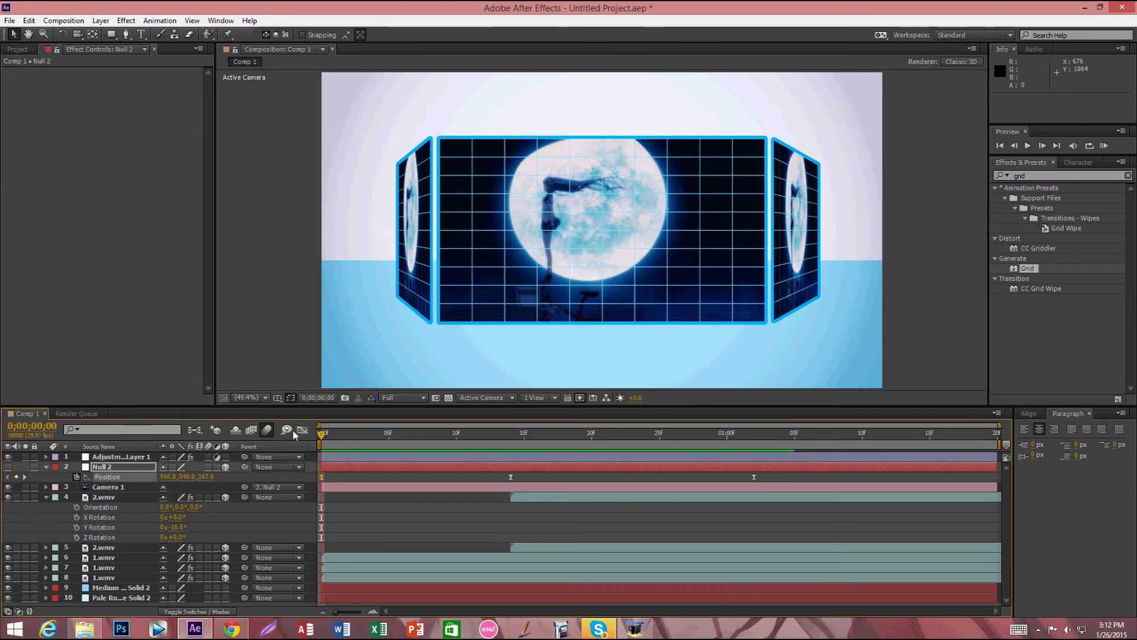
key("ctrl+z")
left_click(46, 466)
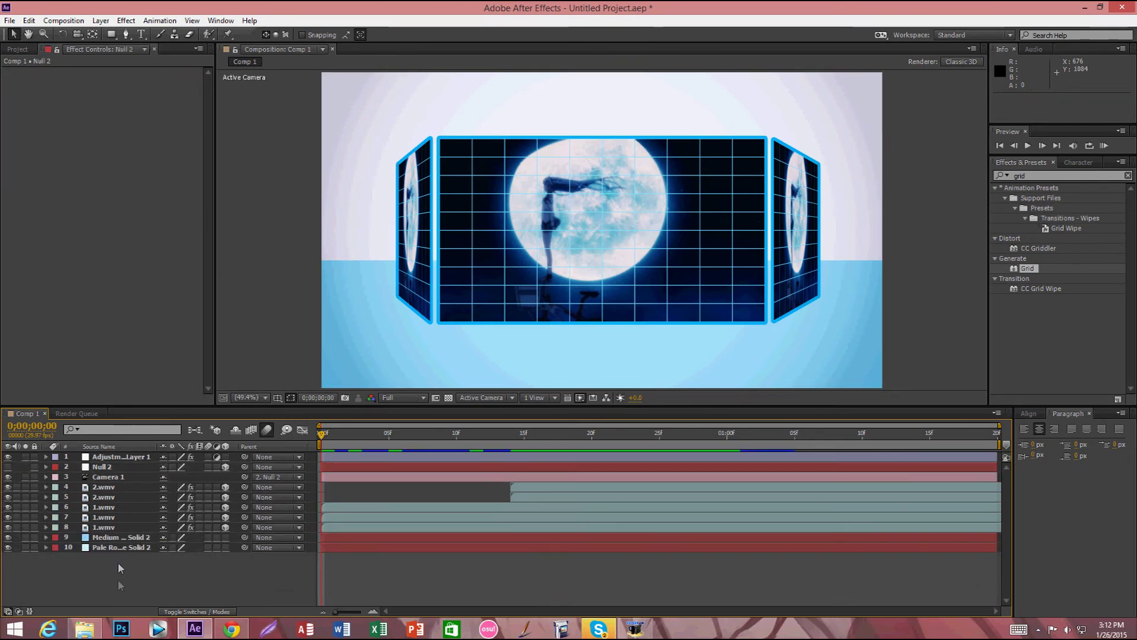
Import L900978857.jpg from Pictures > SCRAPBOOK into the After Effects Project panel.
left_click(17, 50)
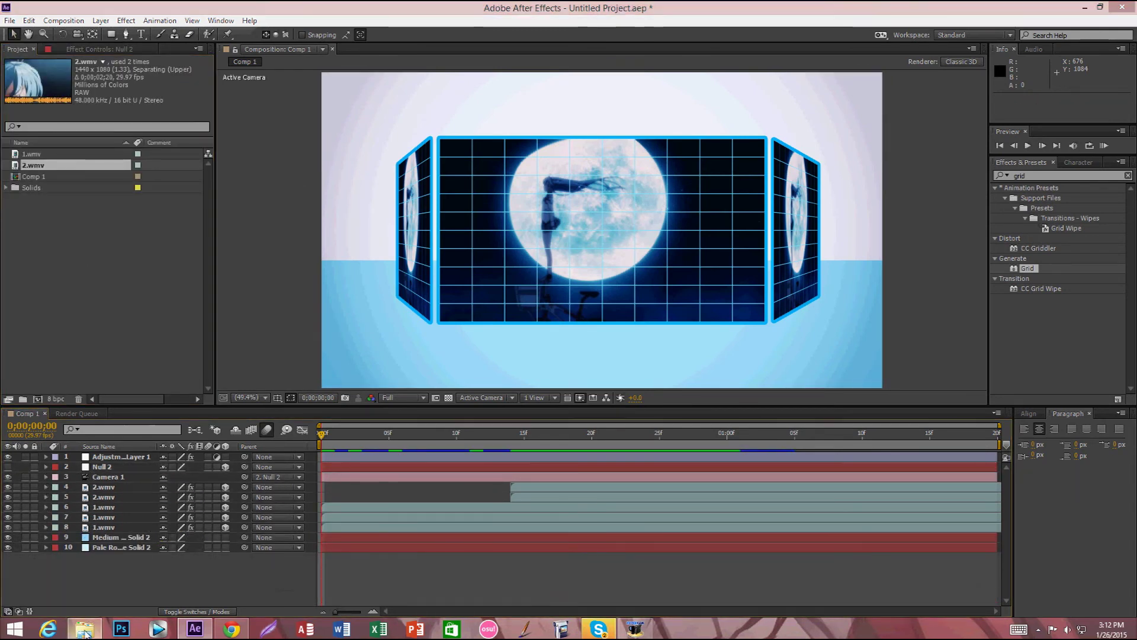
left_click(84, 629)
left_click(367, 529)
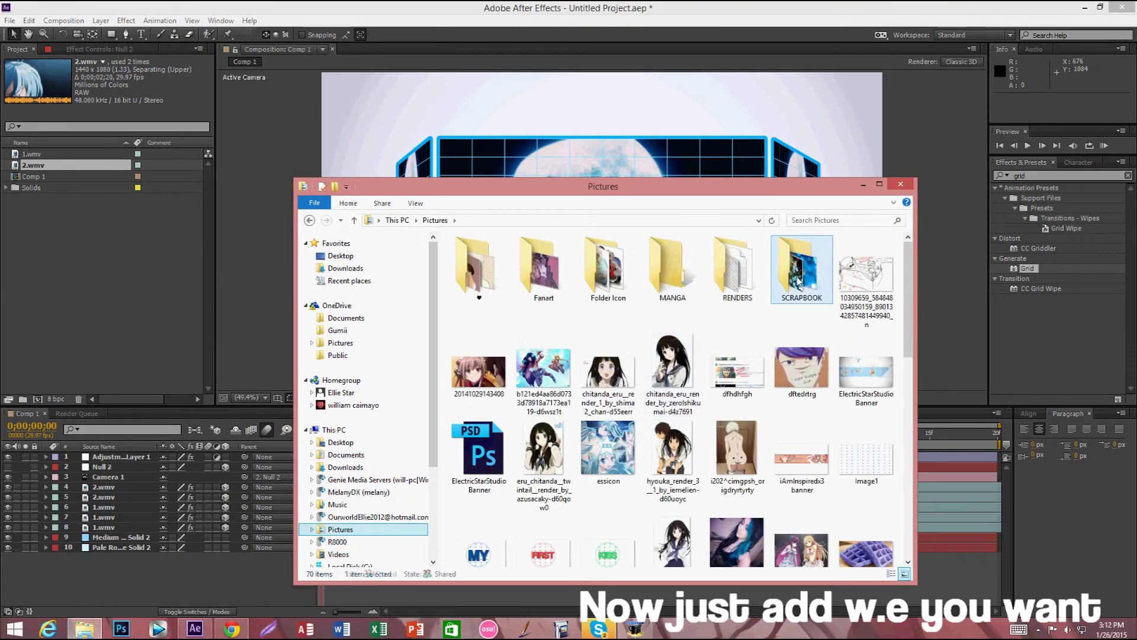
double_click(798, 281)
left_click_drag(907, 279, 881, 438)
left_click_drag(738, 376, 163, 314)
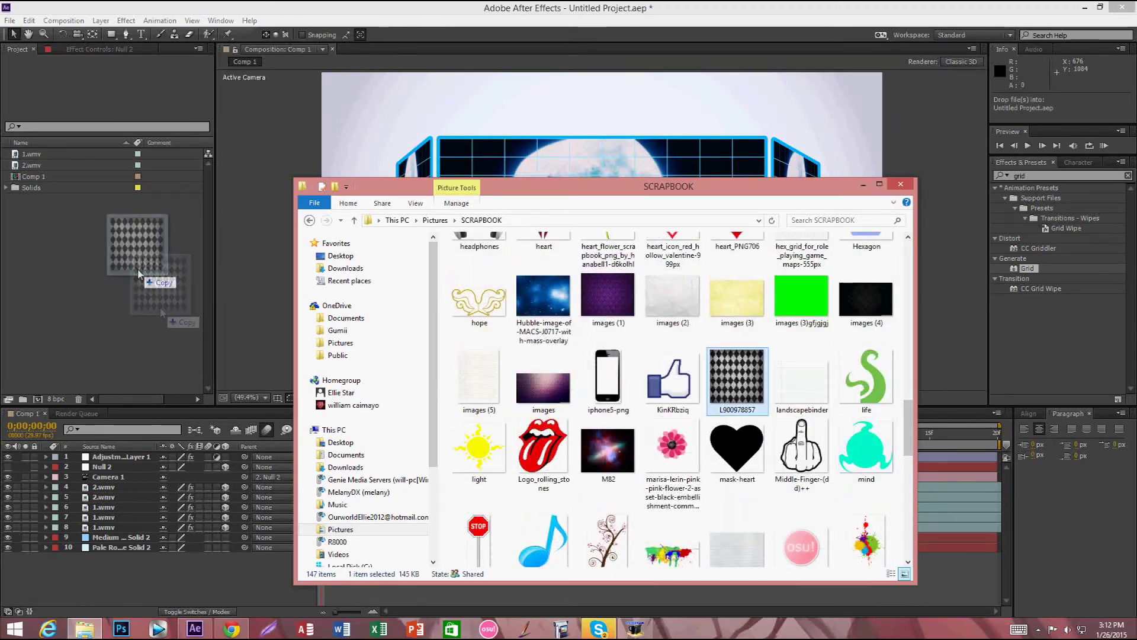
left_click(863, 185)
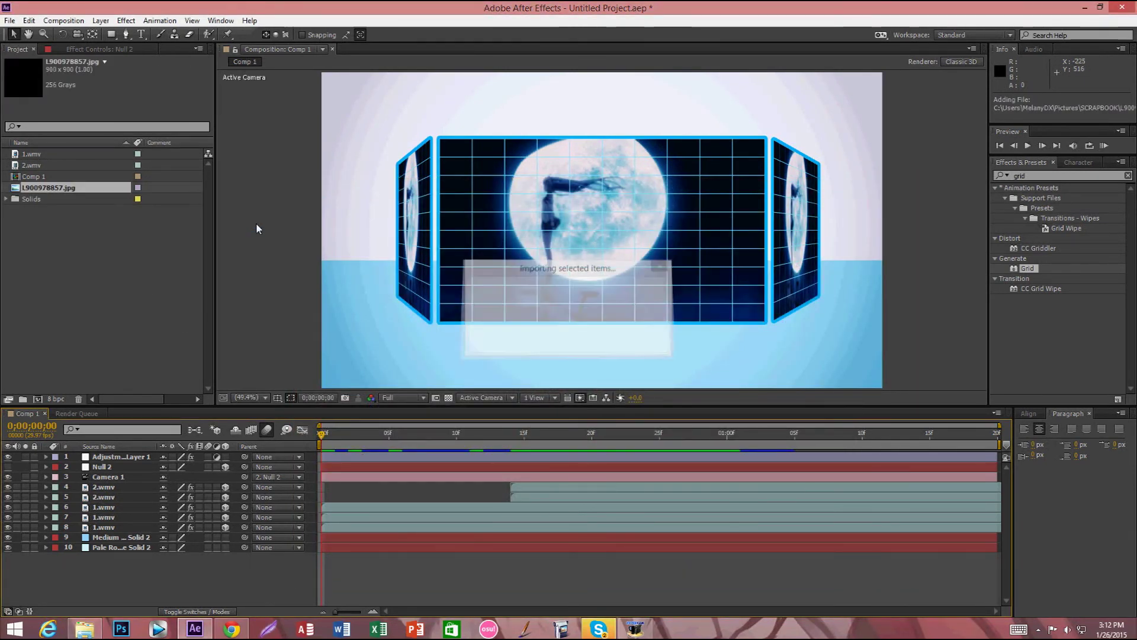
Place L900978857.jpg beneath the Medium solid, blend it in Overlay mode, and fade it to about 40% opacity.
left_click_drag(177, 539, 177, 537)
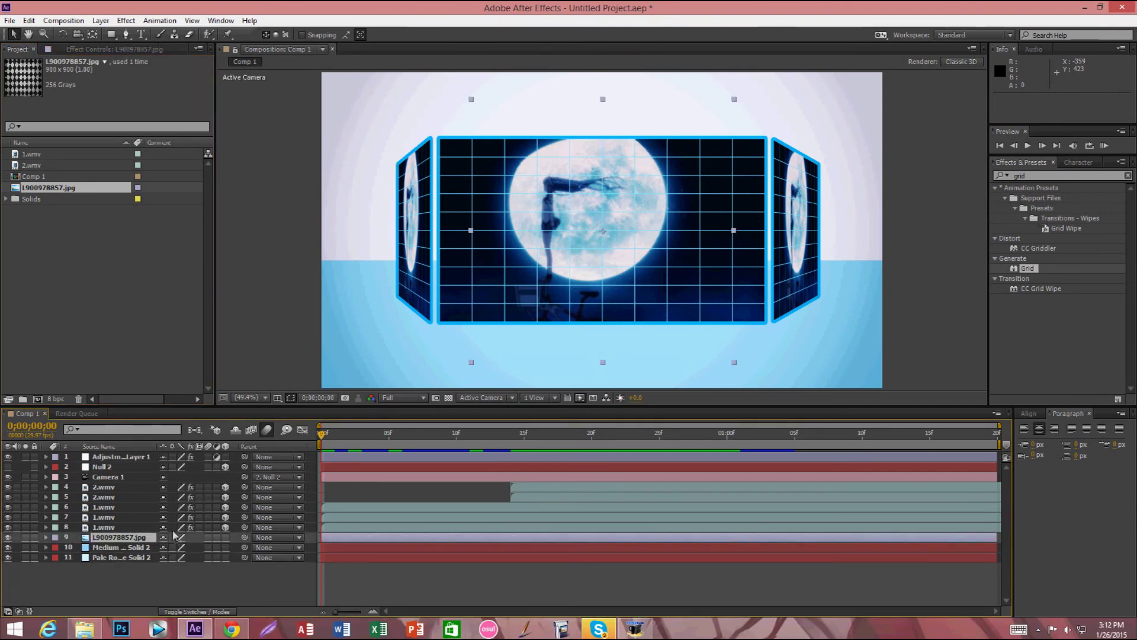
left_click_drag(102, 555, 246, 557)
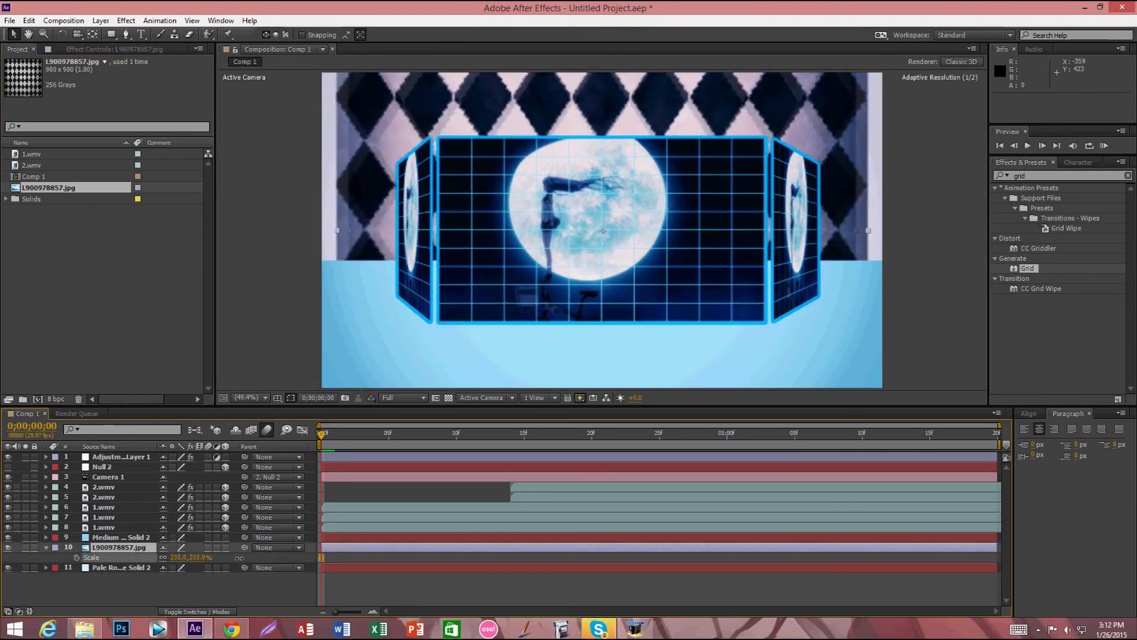
left_click(197, 611)
left_click(177, 547)
left_click(236, 180)
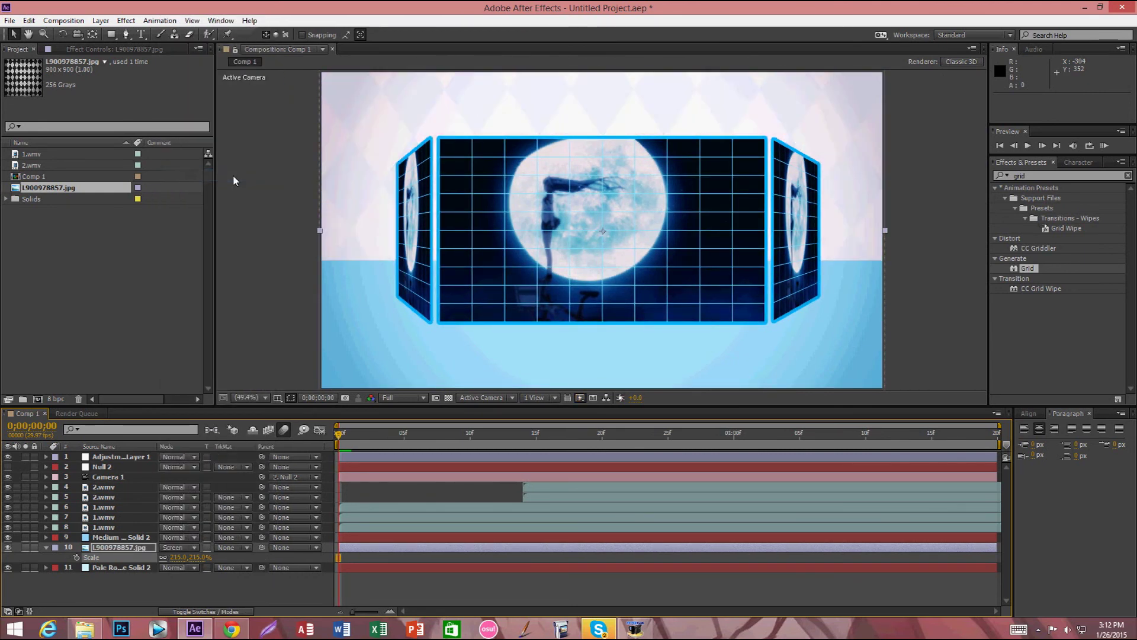
left_click(177, 547)
left_click(227, 247)
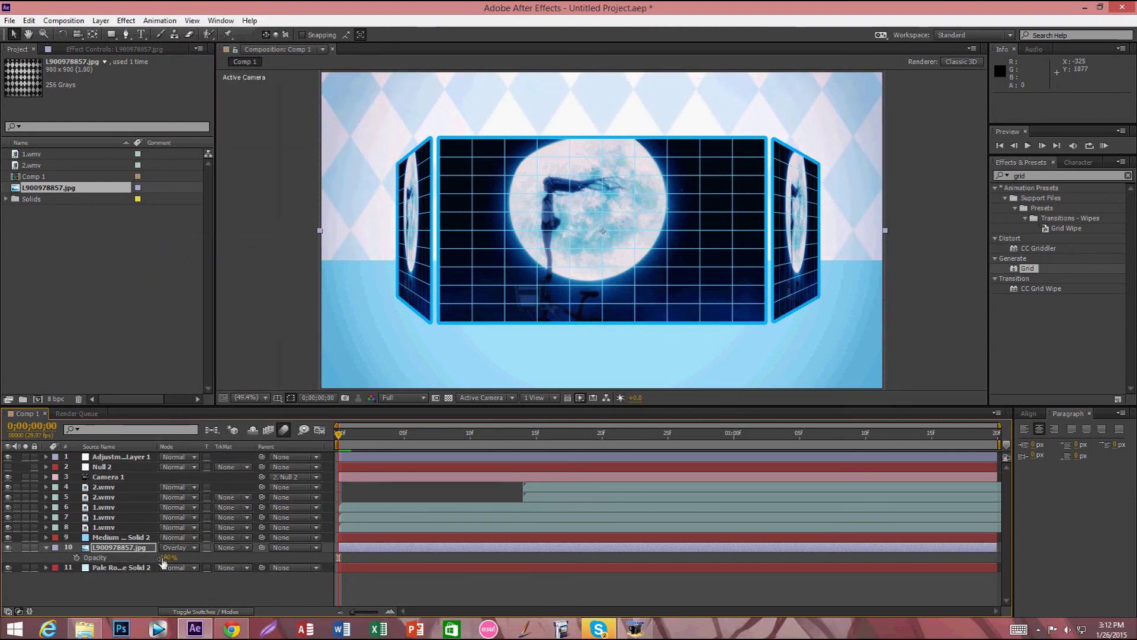
left_click_drag(163, 561, 143, 559)
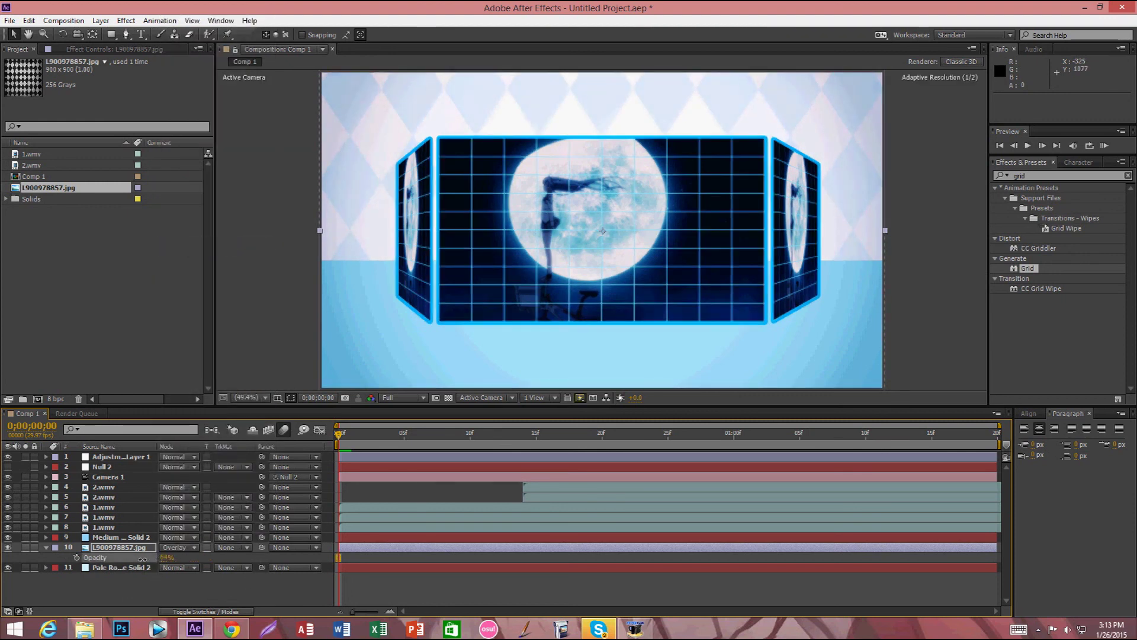
left_click(195, 613)
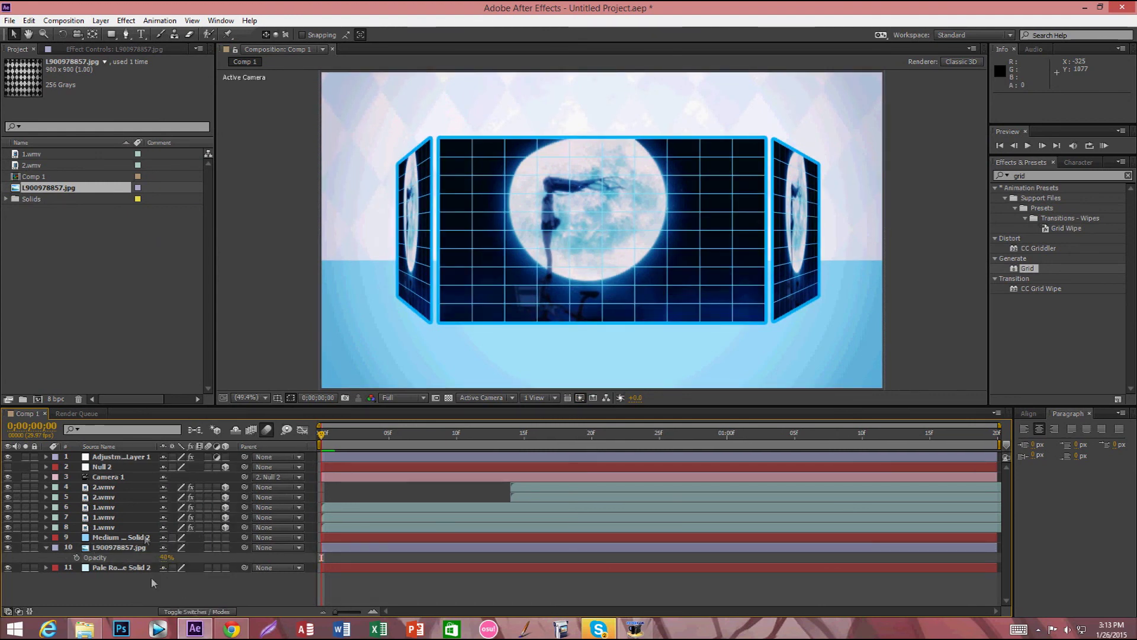